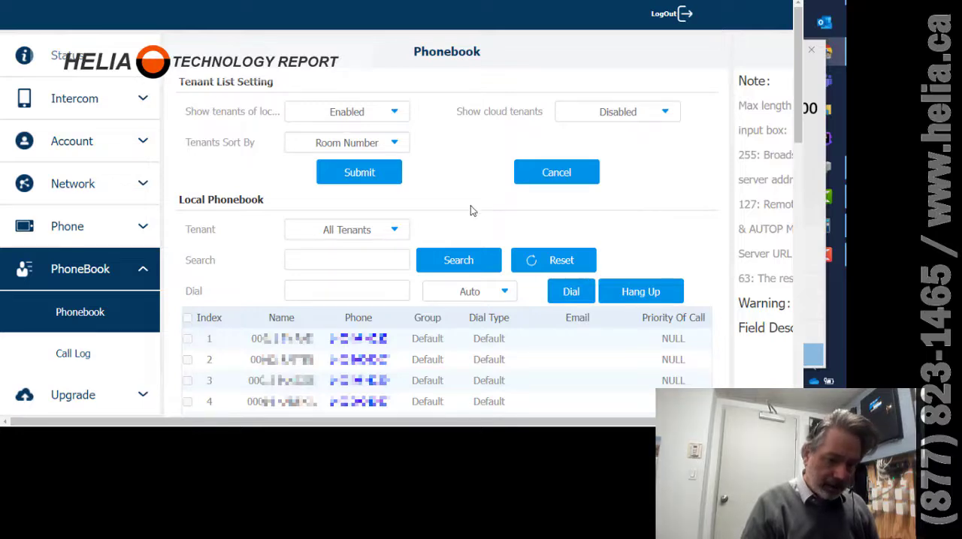
Enter a new tenant's name, beginning with room number 00222, in the Tenant Setting form.
left_click_drag(798, 37, 818, 164)
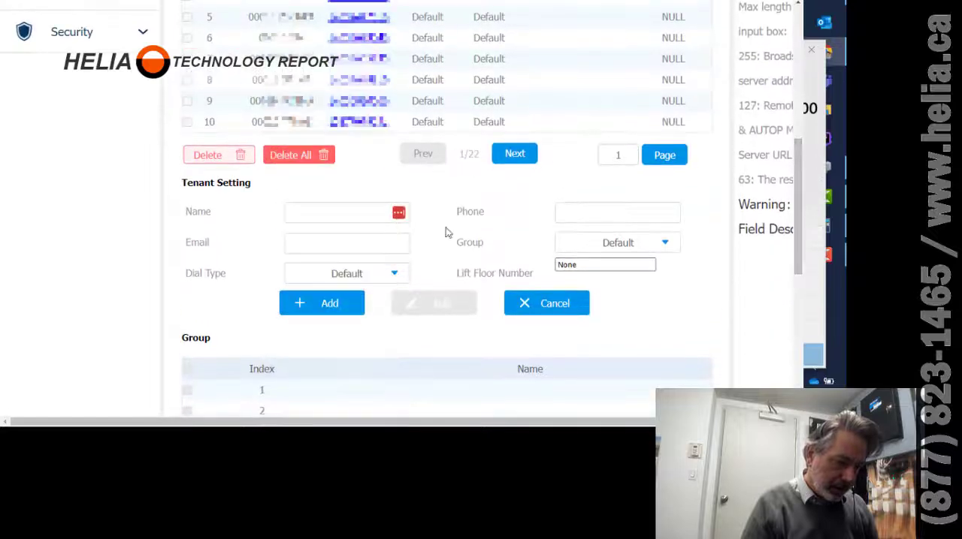
left_click(314, 215)
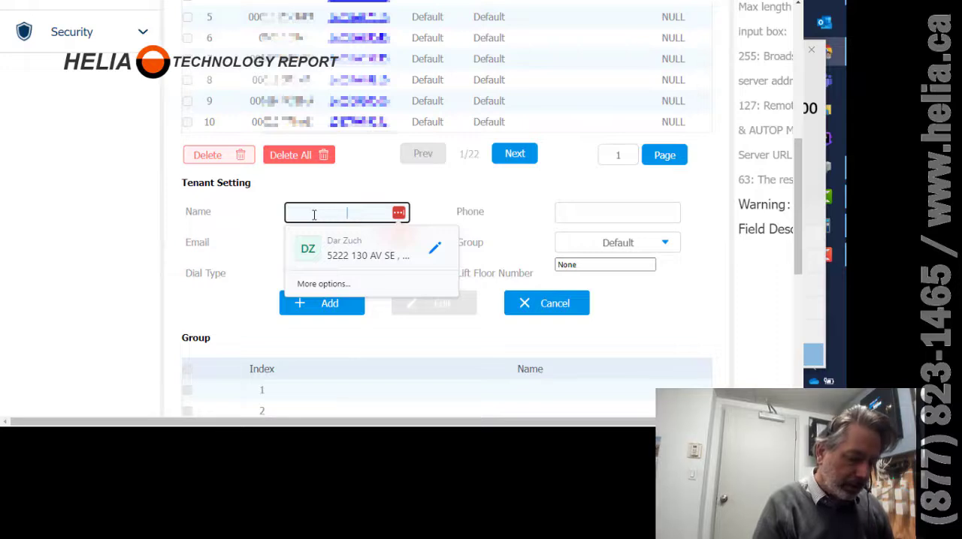
type("00222")
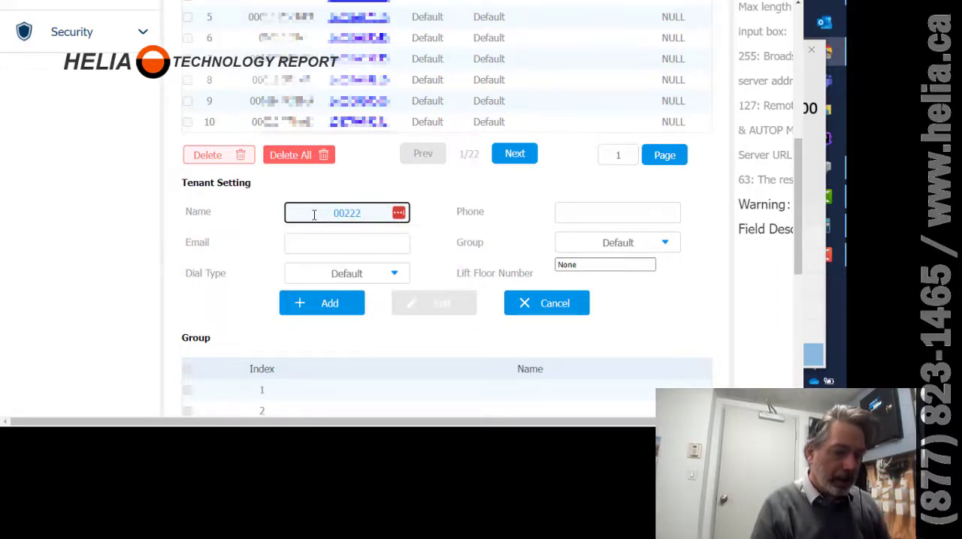
type(" J")
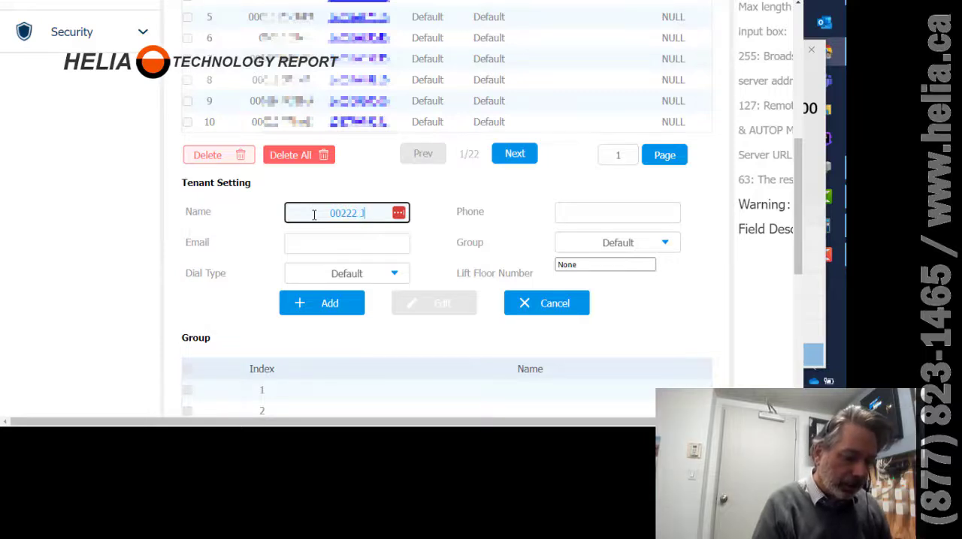
type("OSEPH")
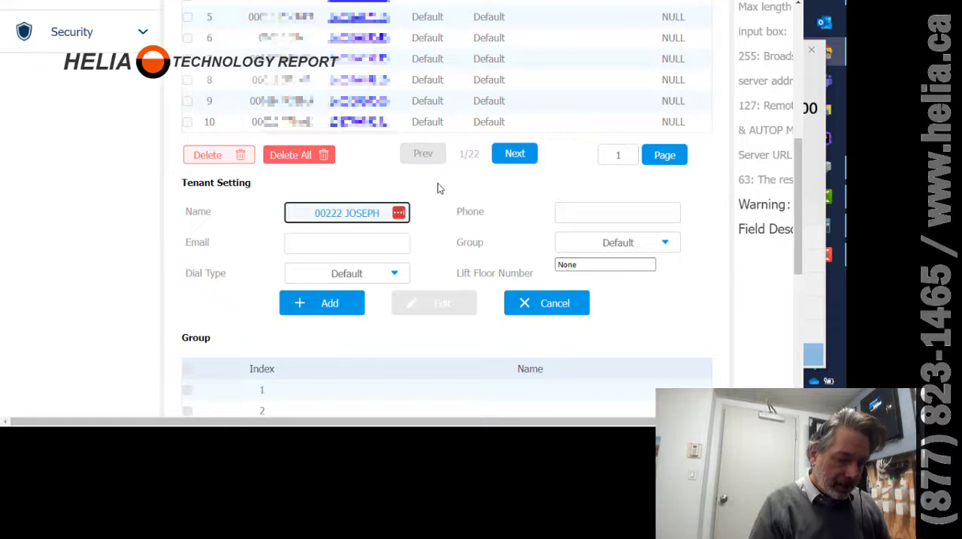
Enter the tenant's phone number and add the tenant to the local phonebook.
left_click(586, 213)
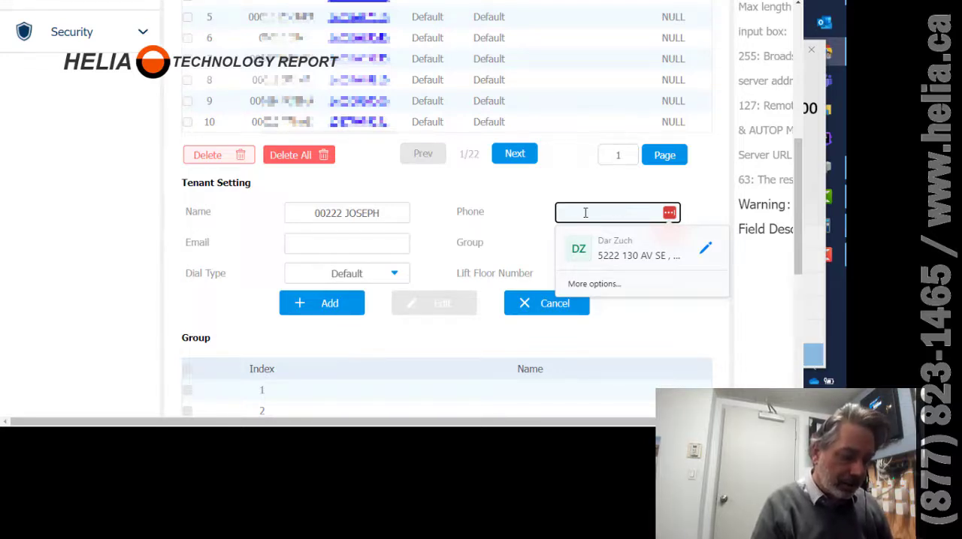
type("14035551212")
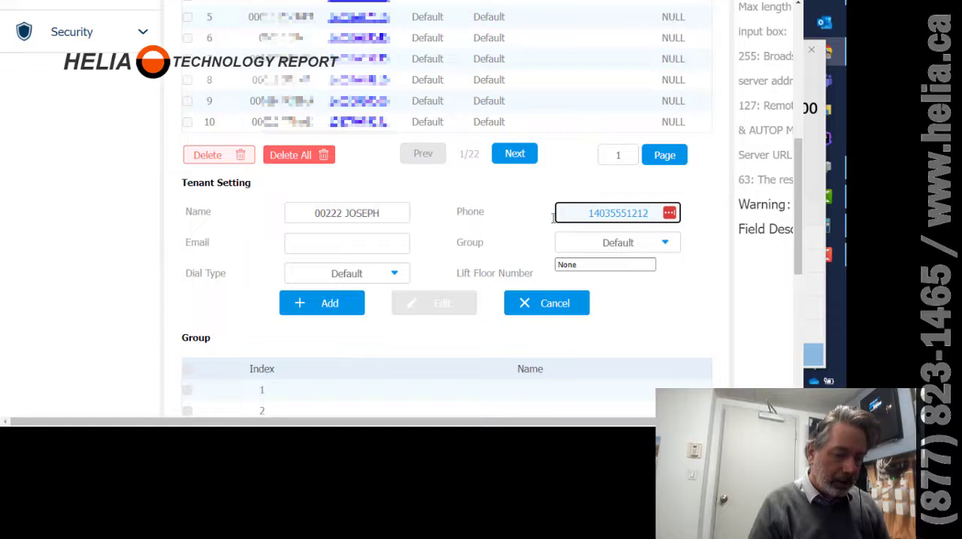
left_click(322, 302)
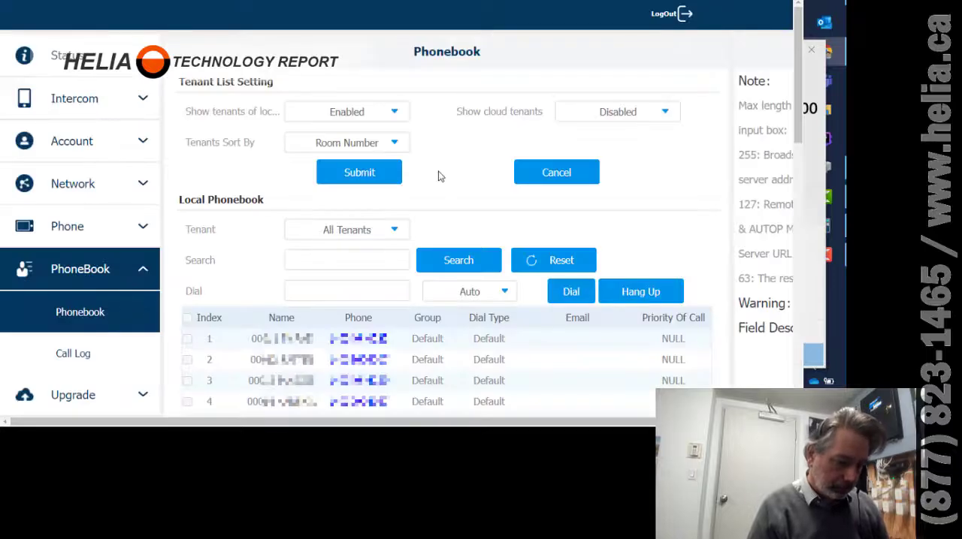
Search the local phonebook for 00222.
left_click(316, 264)
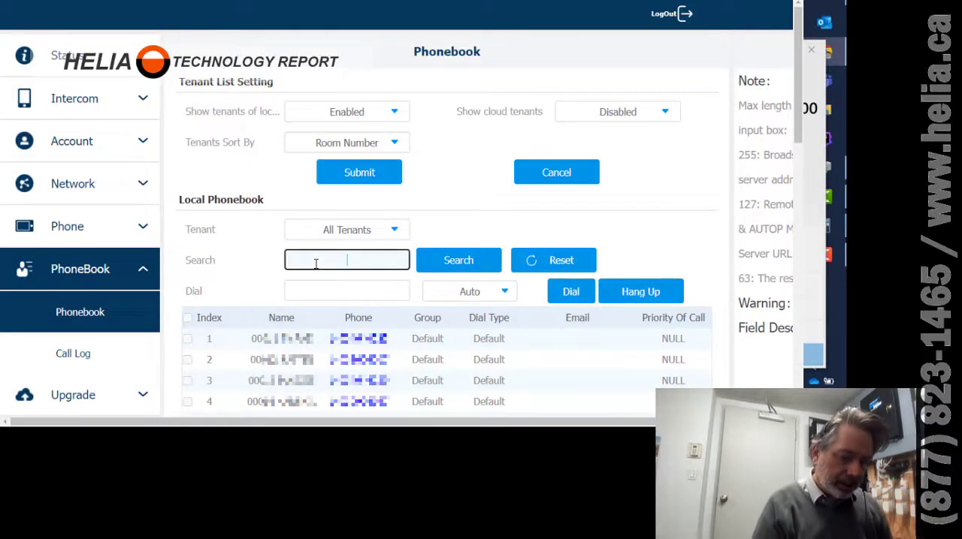
type("00")
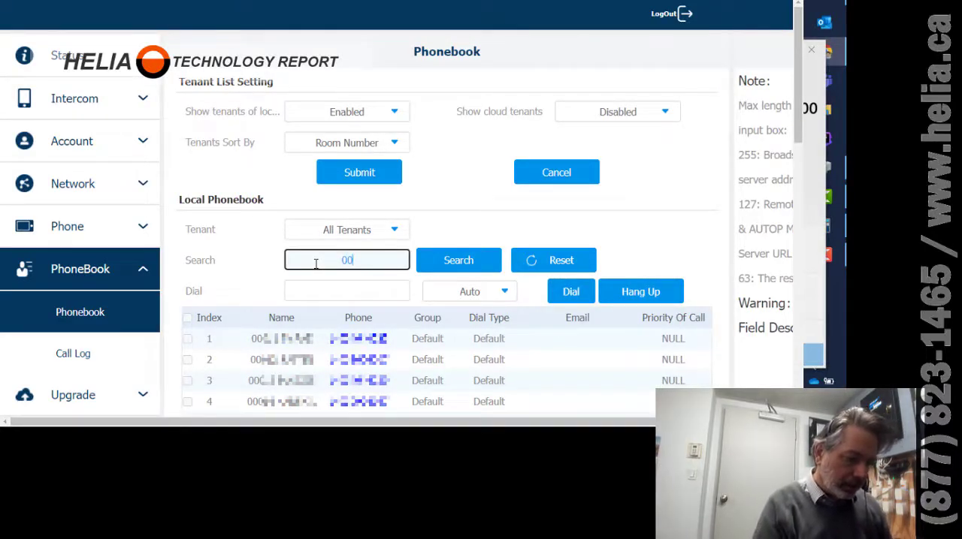
type("222")
left_click(443, 278)
left_click(452, 266)
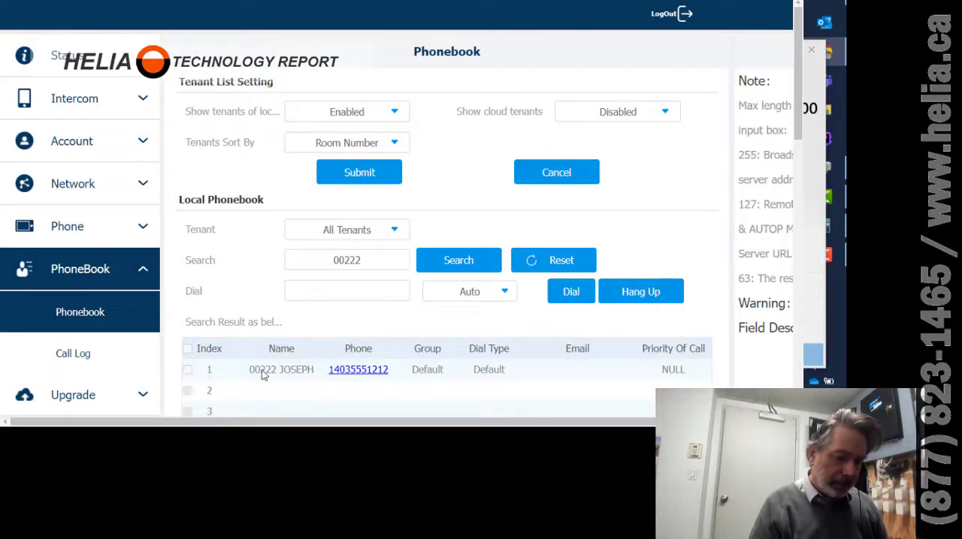
Copy the found tenant's name and start adding a new user on the Intercom User page.
left_click_drag(253, 375, 314, 378)
key("ctrl+c")
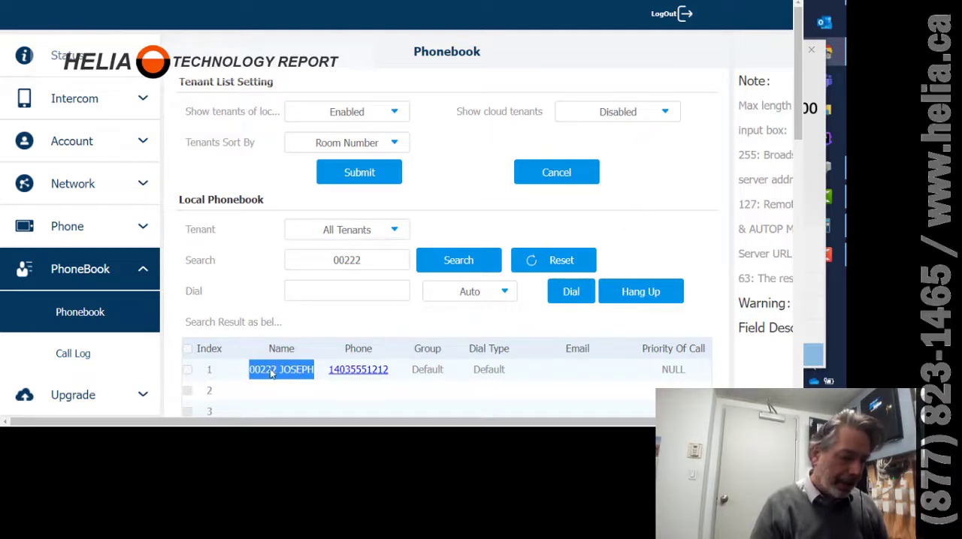
left_click(74, 103)
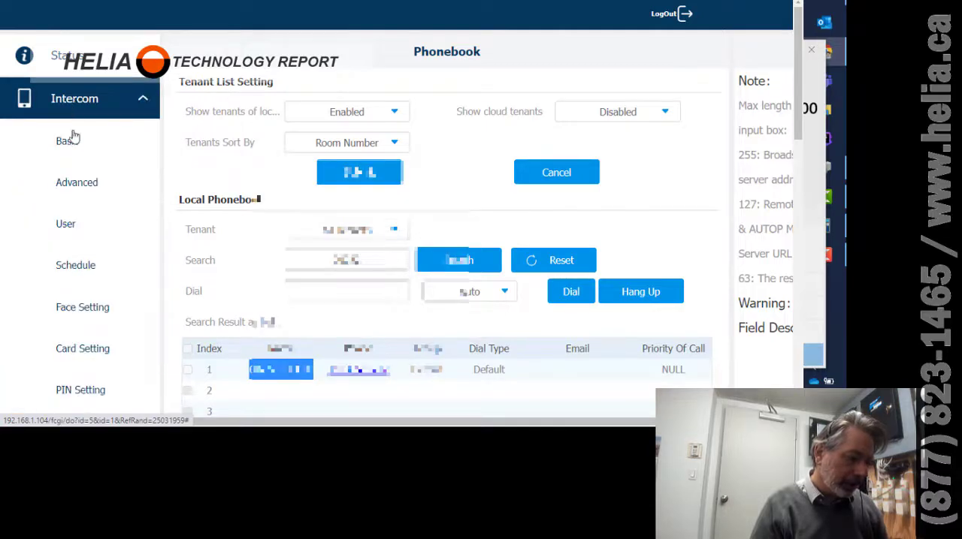
left_click(66, 220)
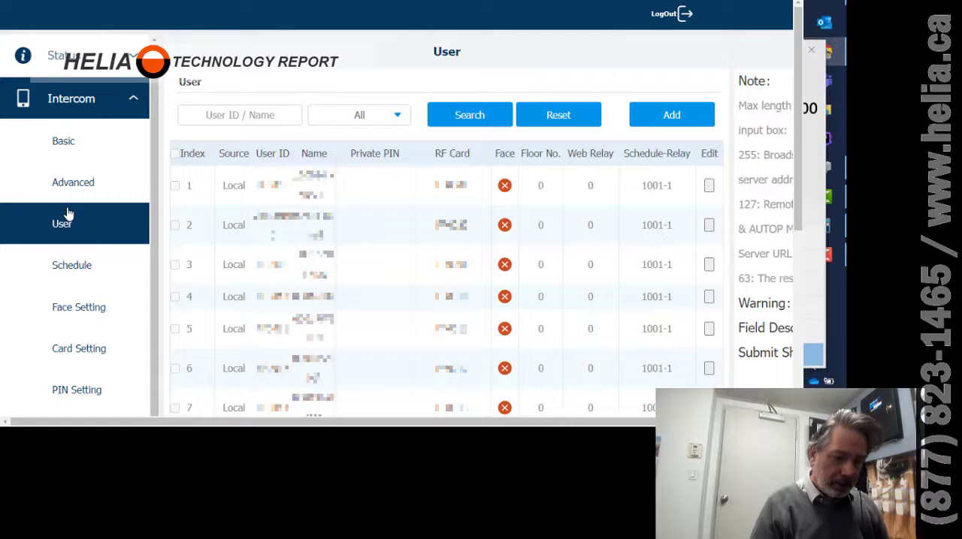
left_click(669, 115)
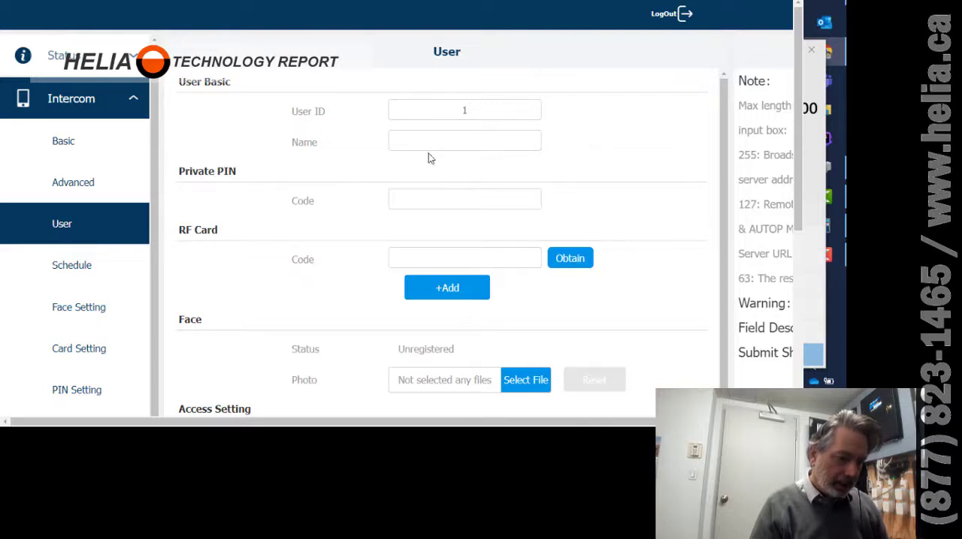
Paste the tenant's name into the new user's Name field and remove the space after 00222.
left_click(448, 140)
key("ctrl+v")
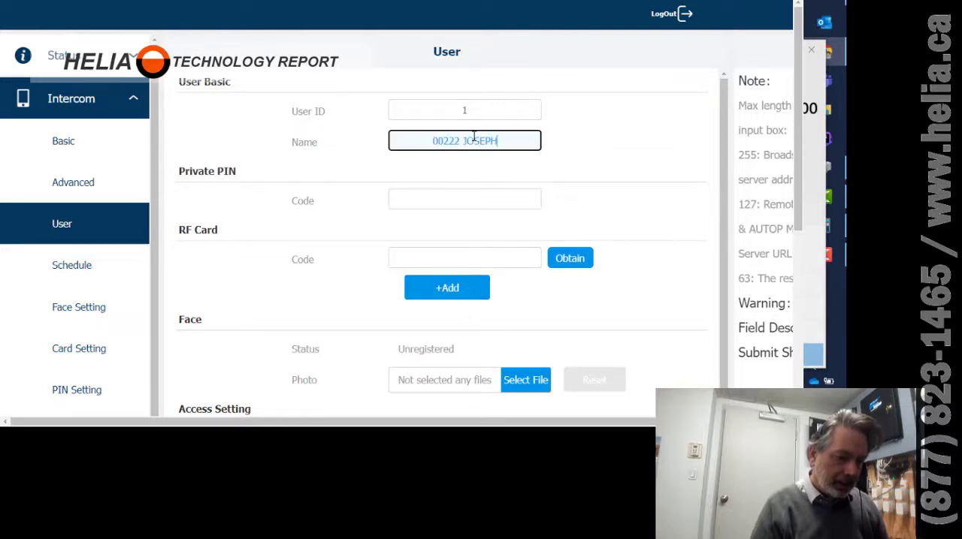
key("BackSpace")
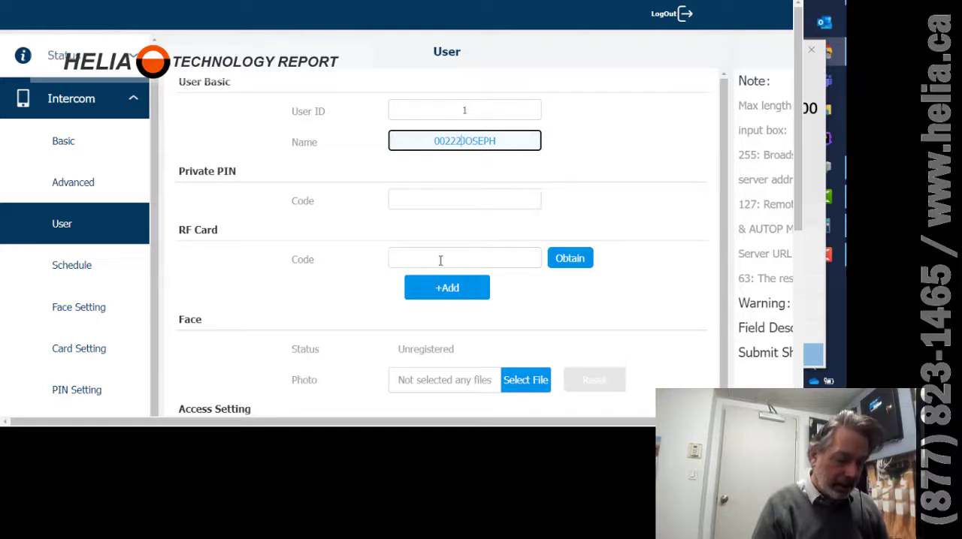
Open Notepad and shrink its window to sit over the user form.
key("super")
type("notepad")
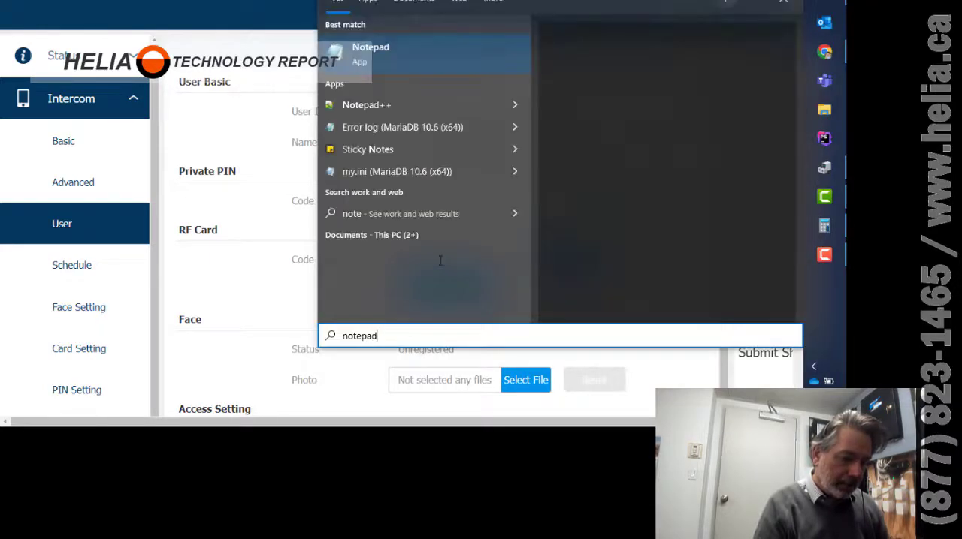
key("Return")
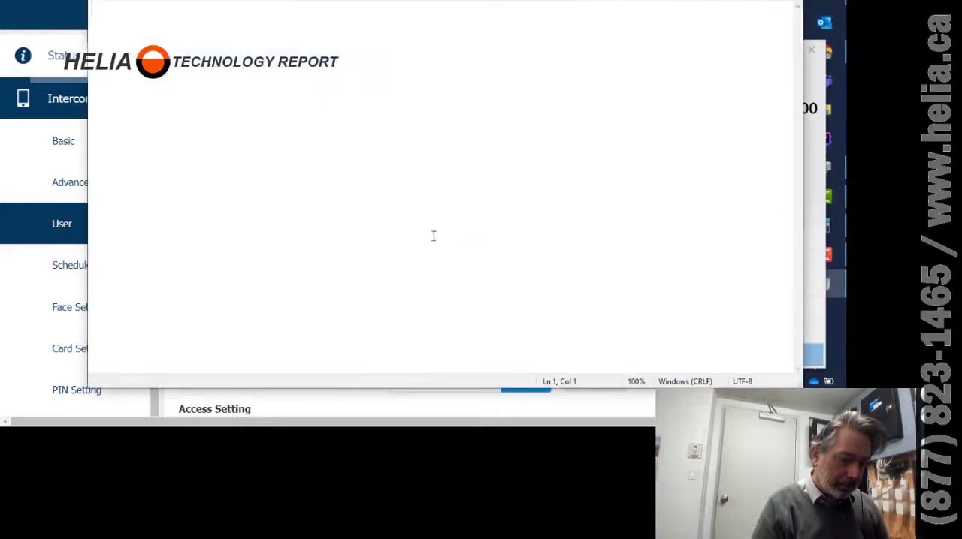
left_click_drag(798, 384, 415, 133)
left_click_drag(293, 0, 524, 175)
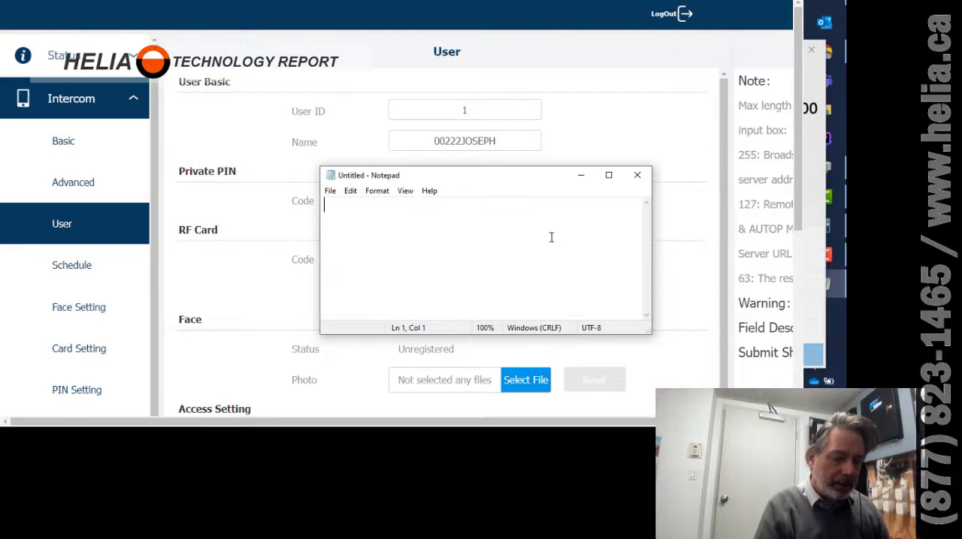
type("FF")
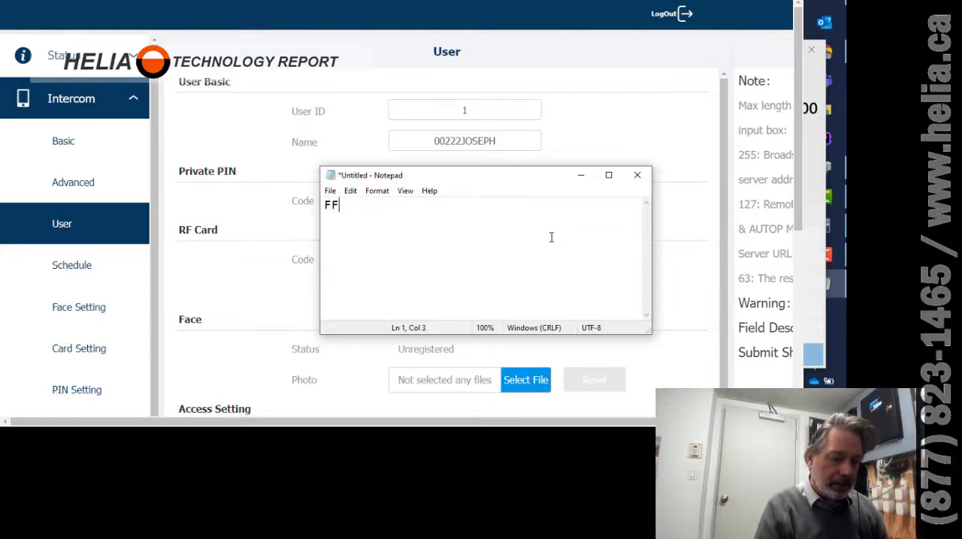
key("BackSpace")
key("BackSpace")
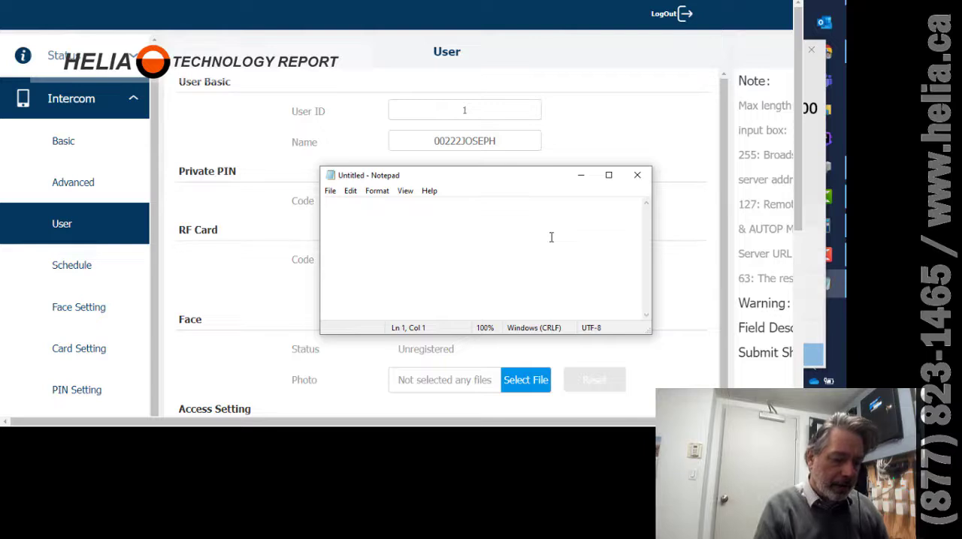
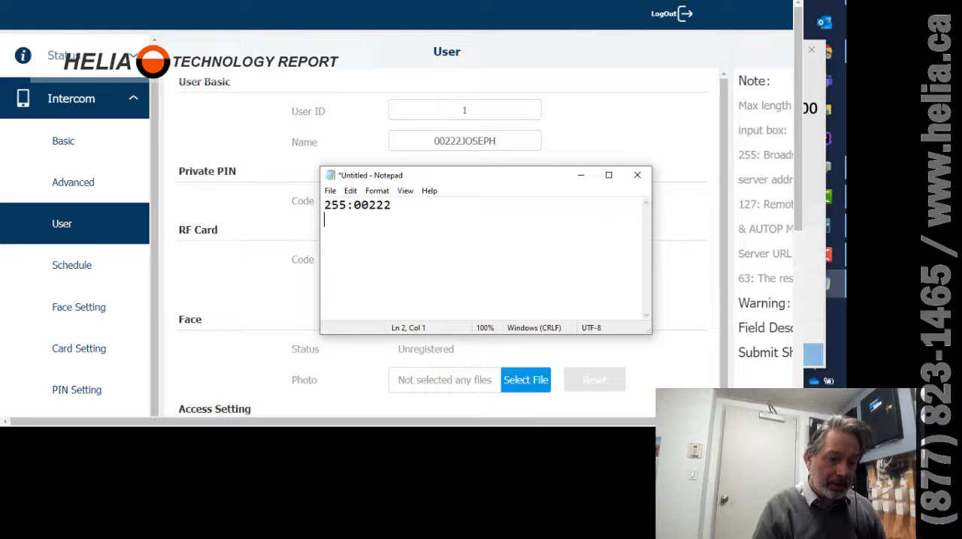
Open Calculator in Programmer mode beside Notepad and enter 255 in decimal.
key("super")
type("calc")
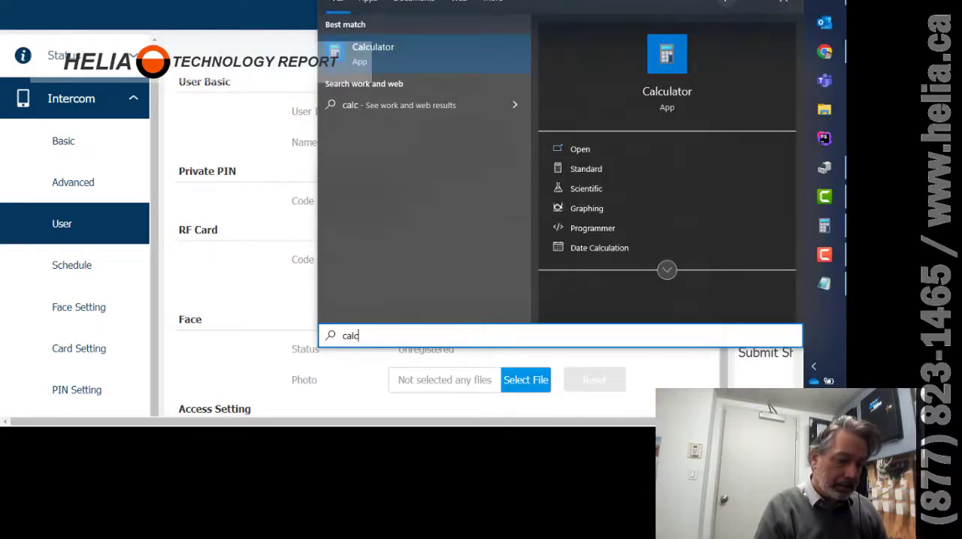
key("Return")
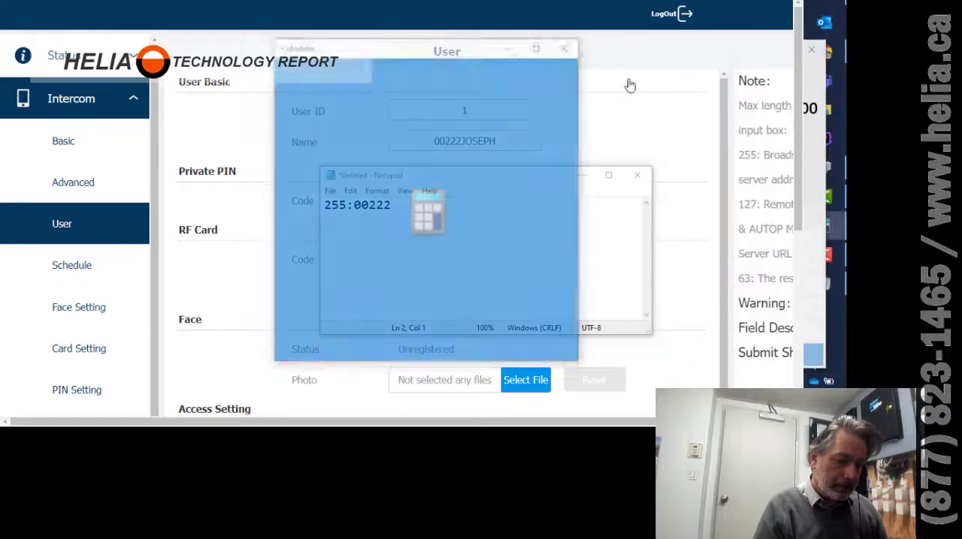
left_click_drag(476, 44, 212, 74)
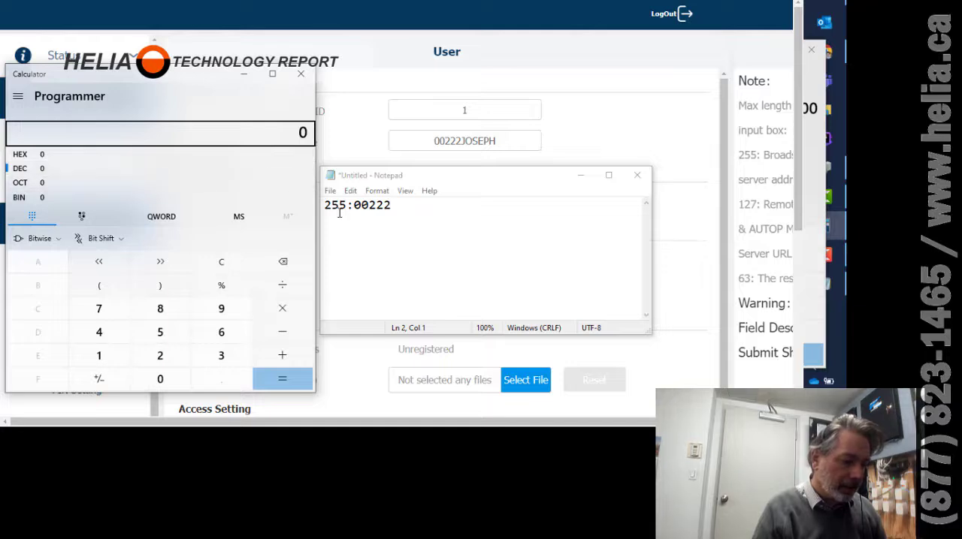
left_click(28, 169)
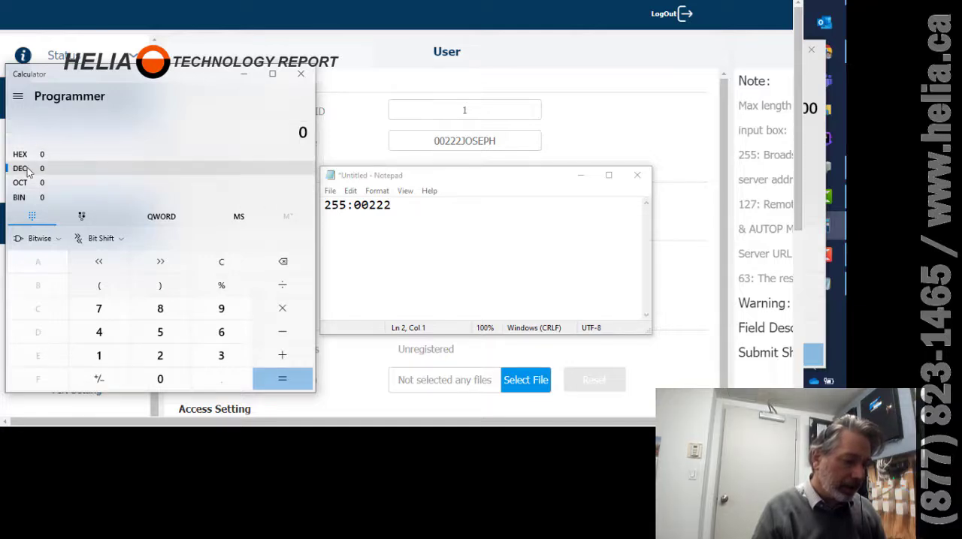
type("255")
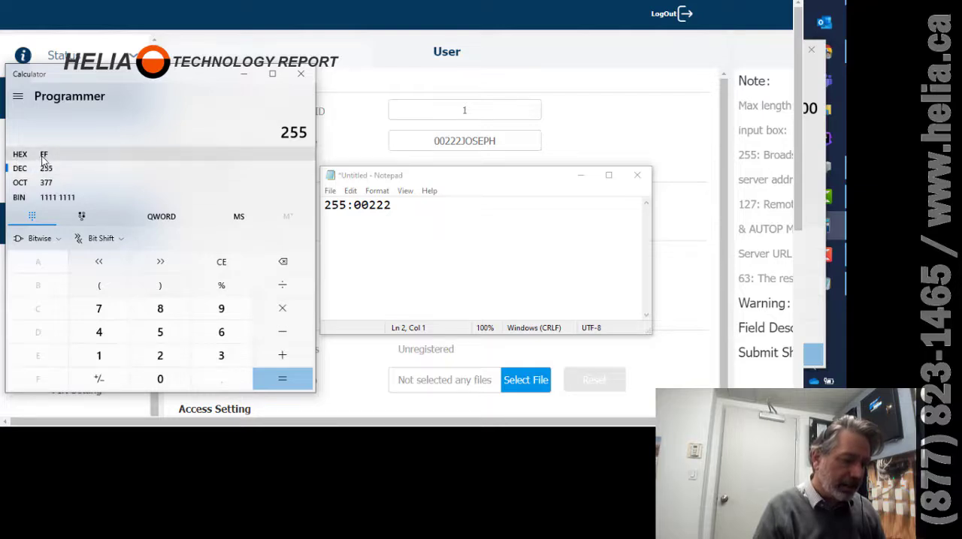
left_click(408, 210)
key("Return")
key("Return")
type("FF")
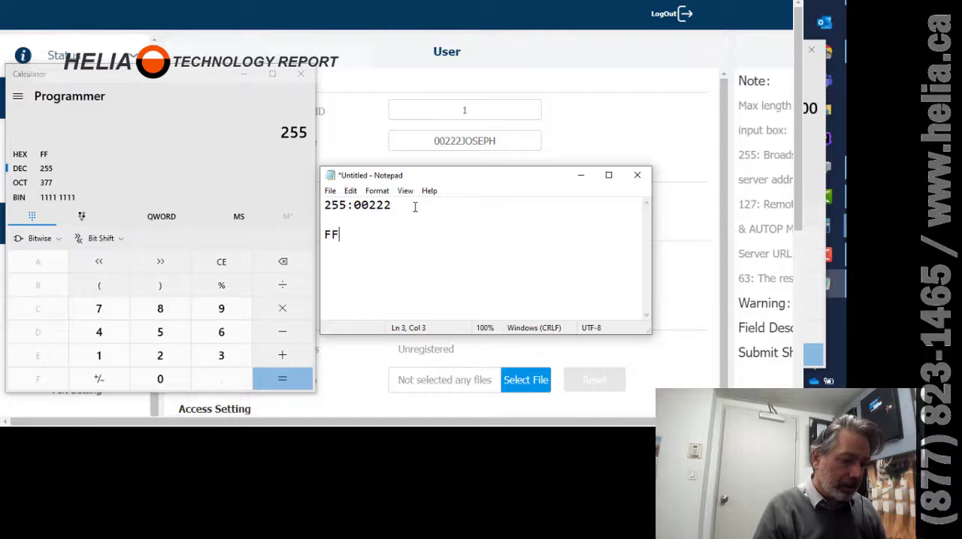
Copy 00222 from Notepad, paste it into the calculator as decimal, and start a new Notepad line.
left_click_drag(393, 206, 356, 209)
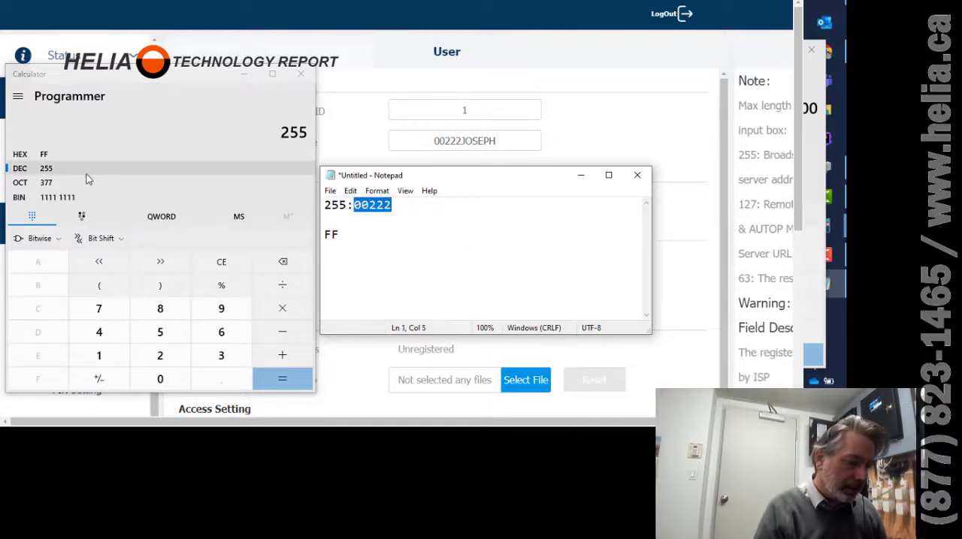
left_click(165, 153)
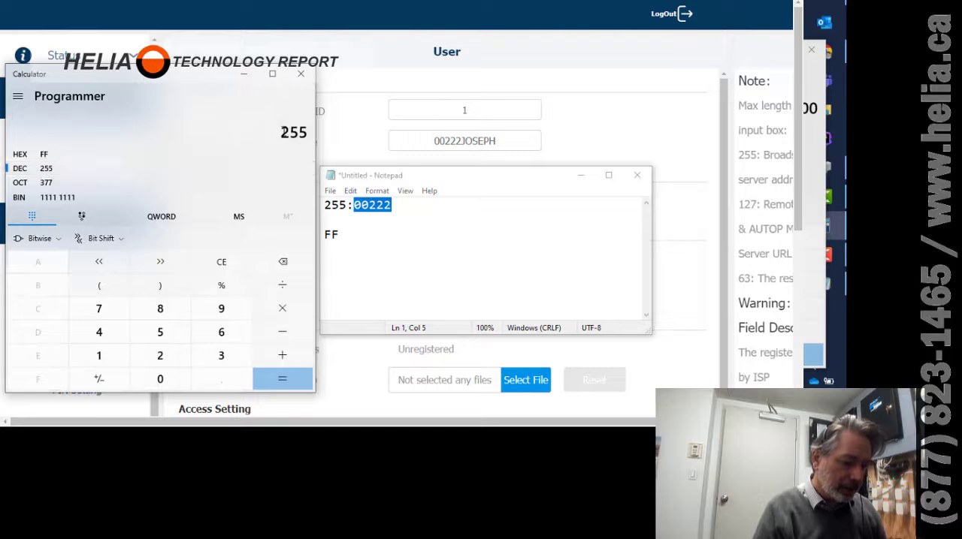
key("ctrl+v")
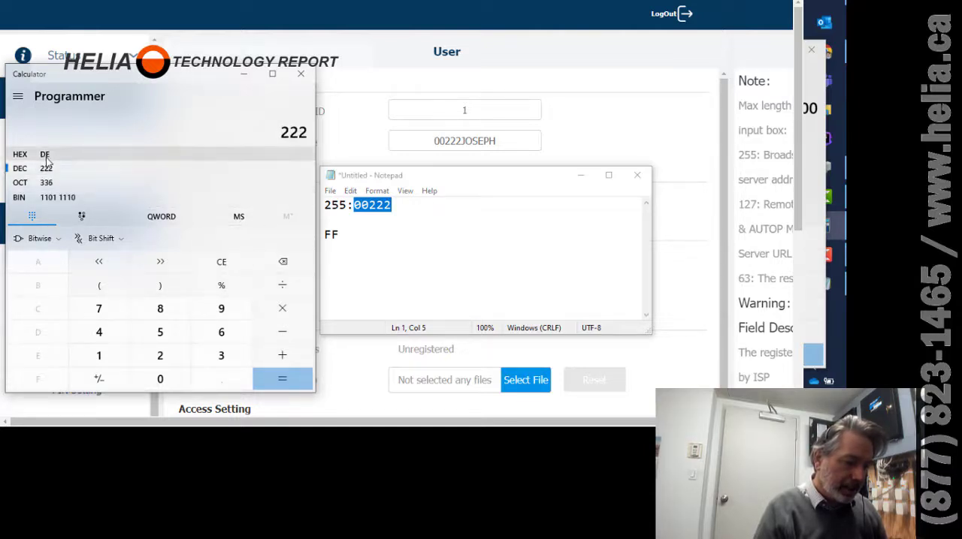
left_click(347, 245)
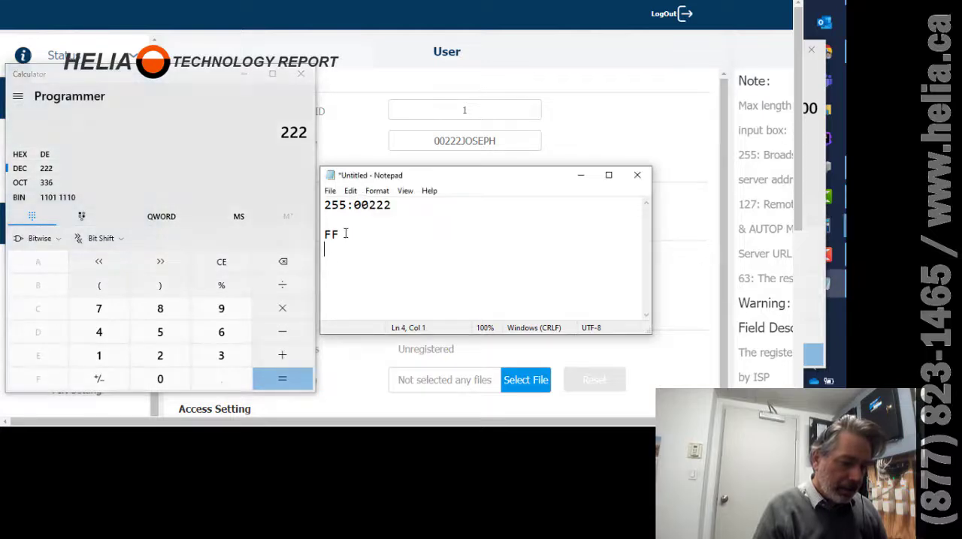
type(":00")
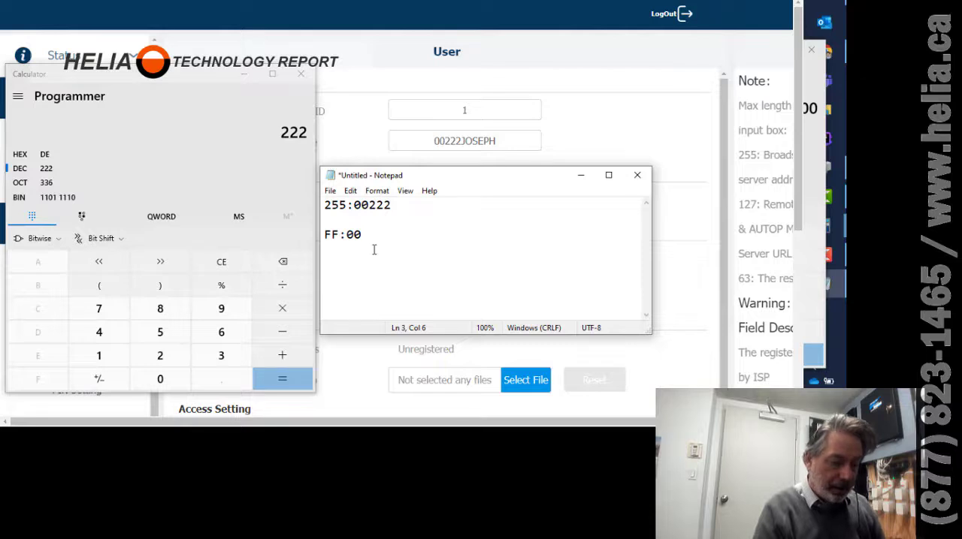
type("DE")
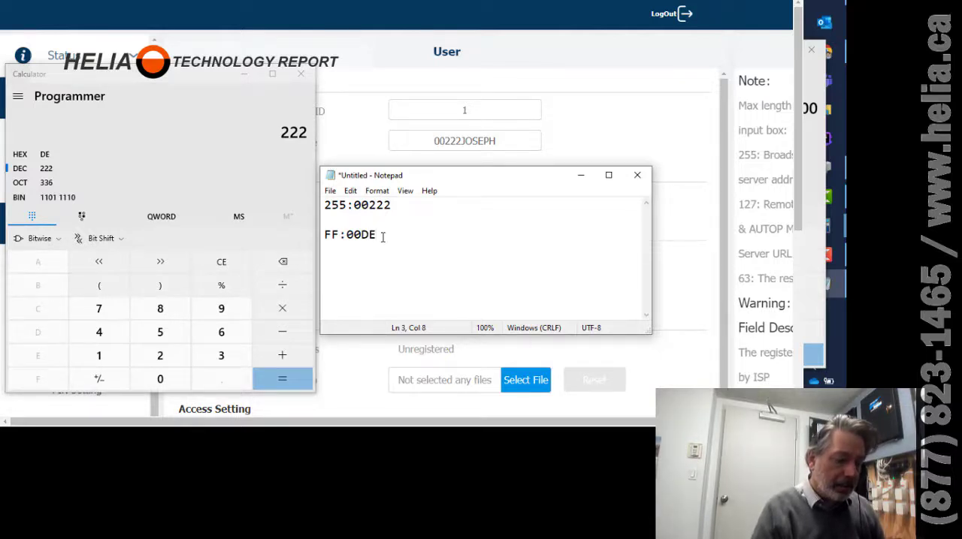
left_click_drag(325, 205, 430, 199)
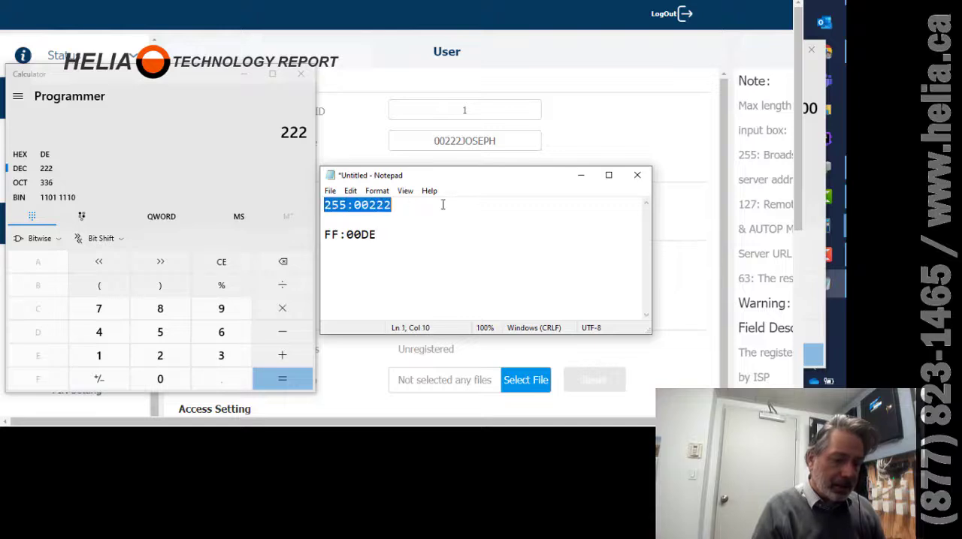
left_click_drag(390, 235, 304, 234)
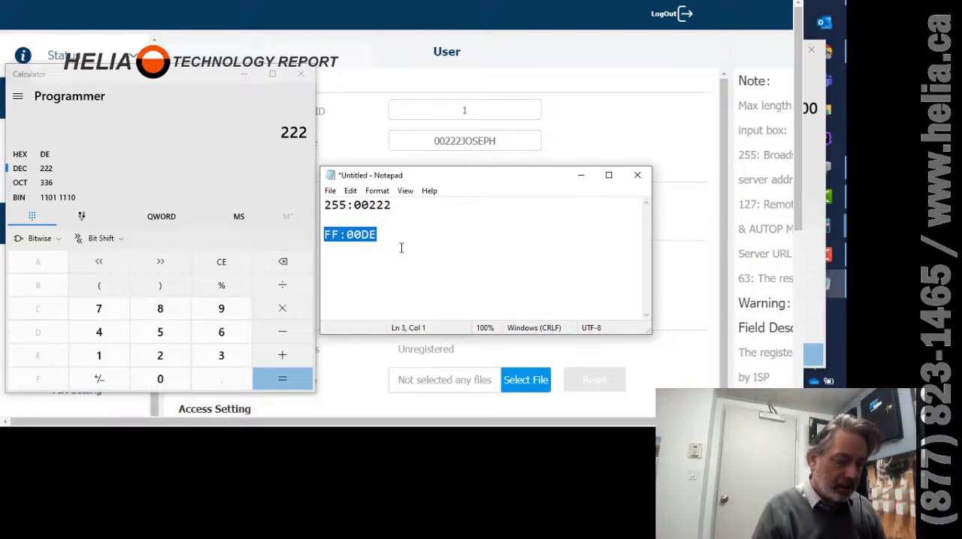
key("ctrl+c")
key("End")
key("Return")
key("Return")
key("ctrl+v")
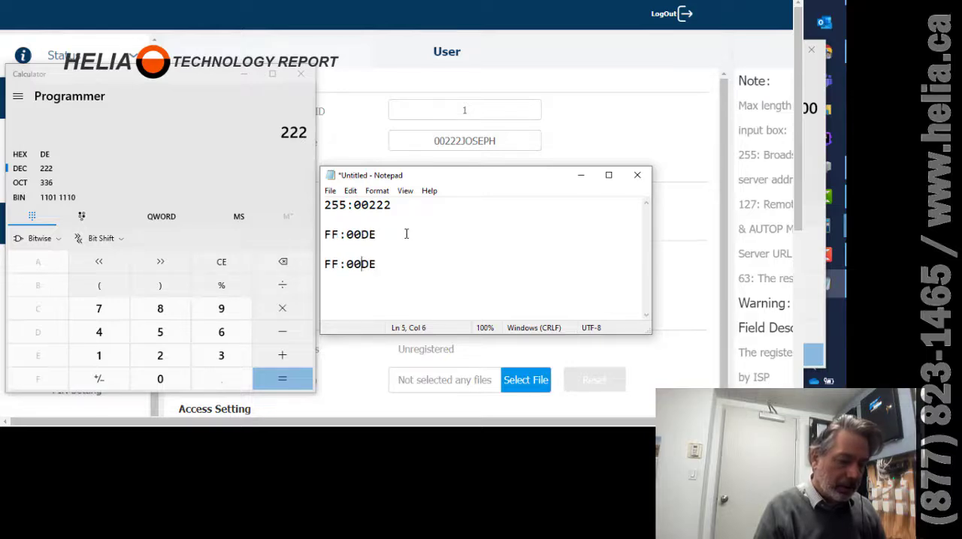
key("Home")
key("shift+Right")
key("shift+Right")
key("shift+Right")
key("shift+Right")
key("shift+Right")
key("shift+Right")
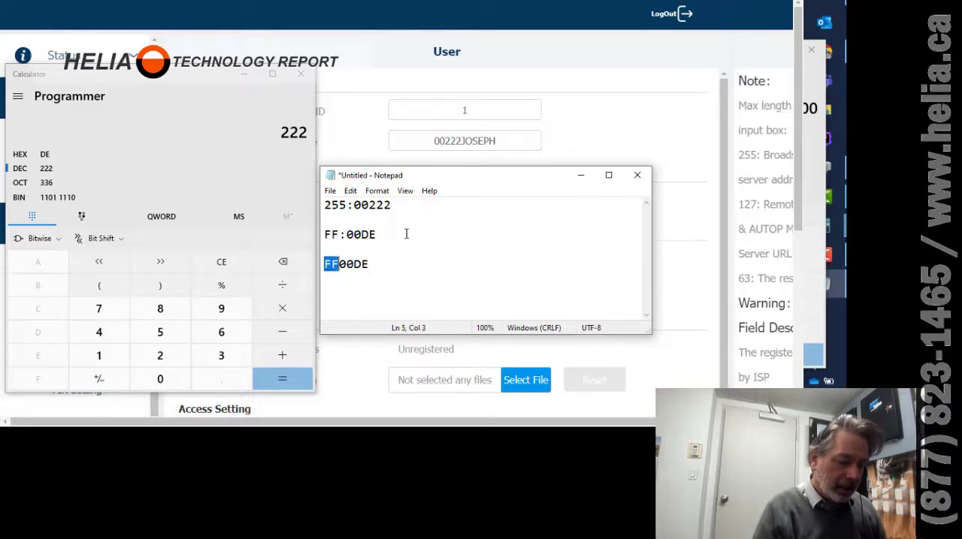
key("alt+Tab")
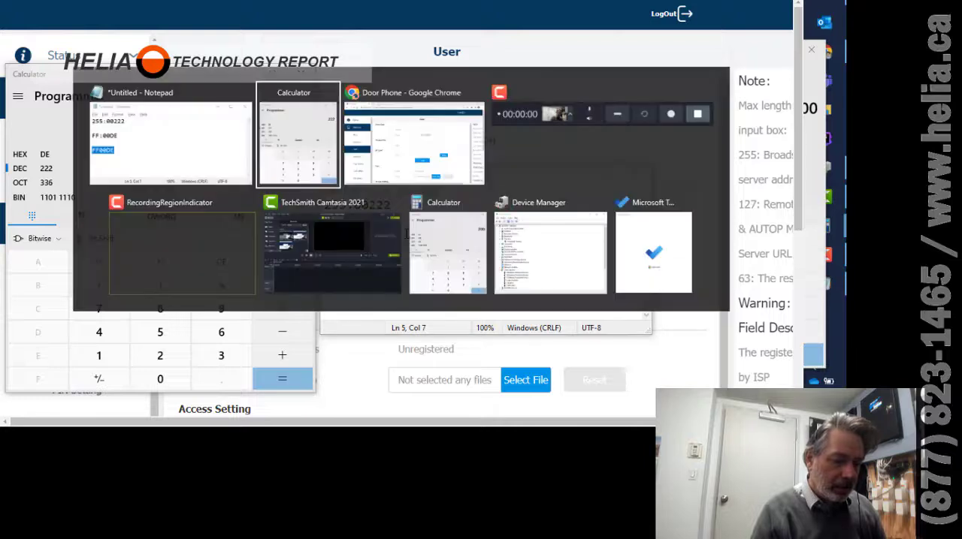
key("alt+Tab")
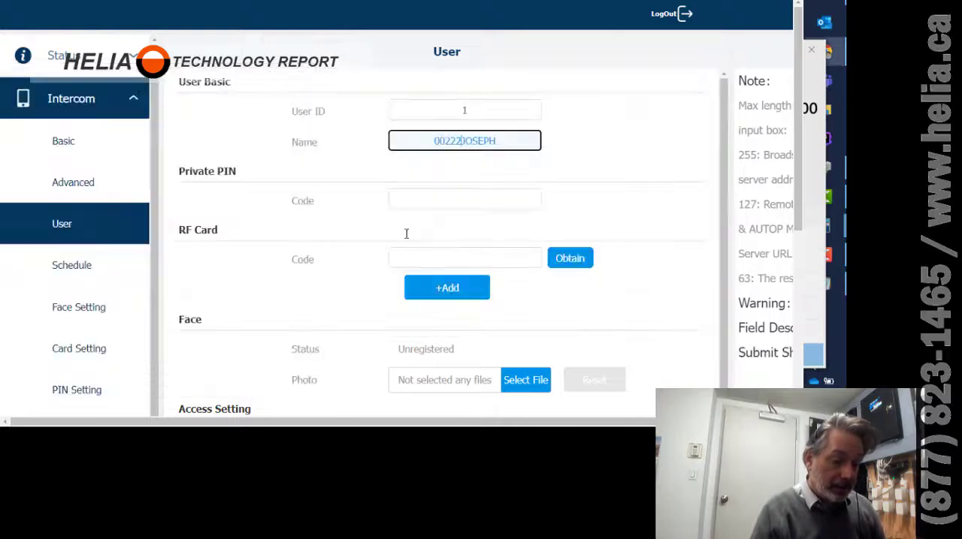
left_click_drag(472, 110, 441, 111)
key("ctrl+v")
left_click(430, 260)
key("ctrl+v")
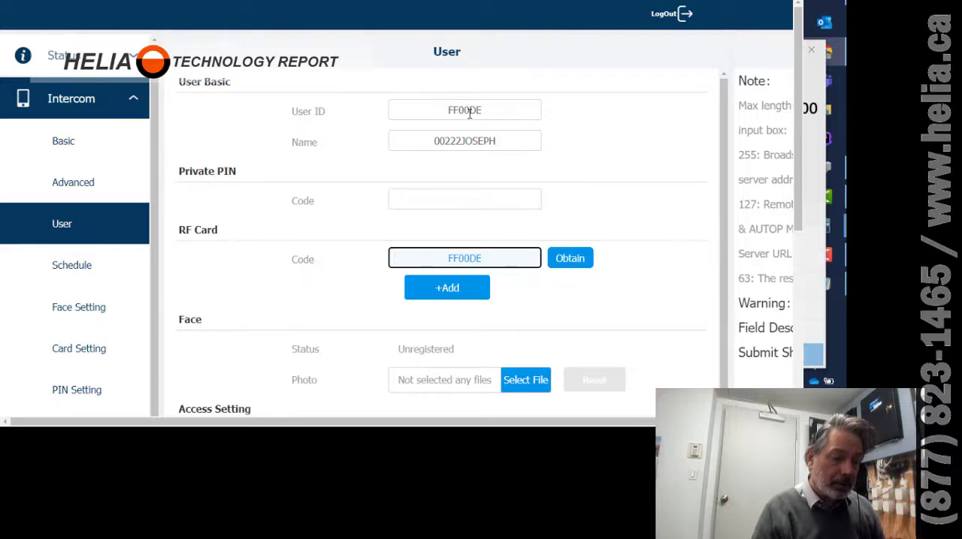
Submit the new user, accepting the no-image warning and the confirmation.
key("alt+Tab")
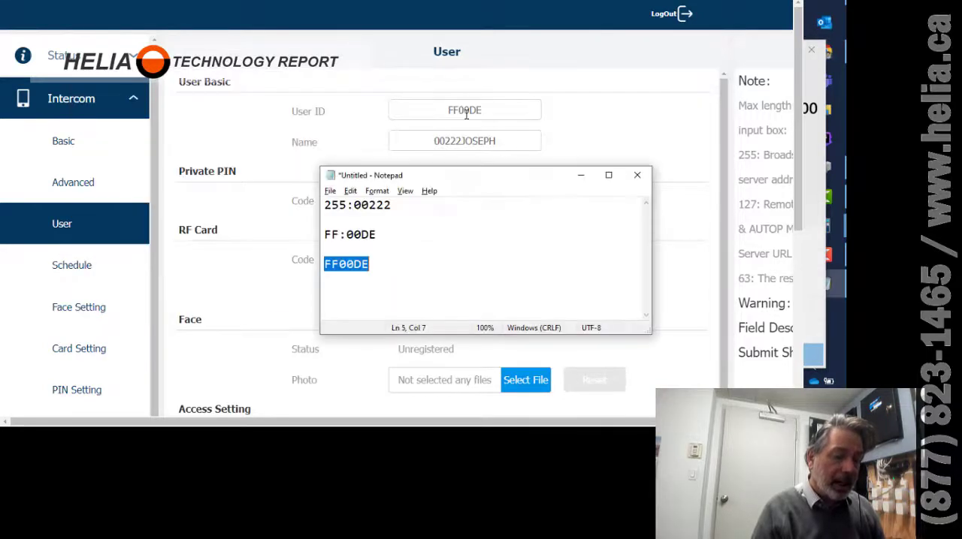
left_click_drag(396, 205, 285, 206)
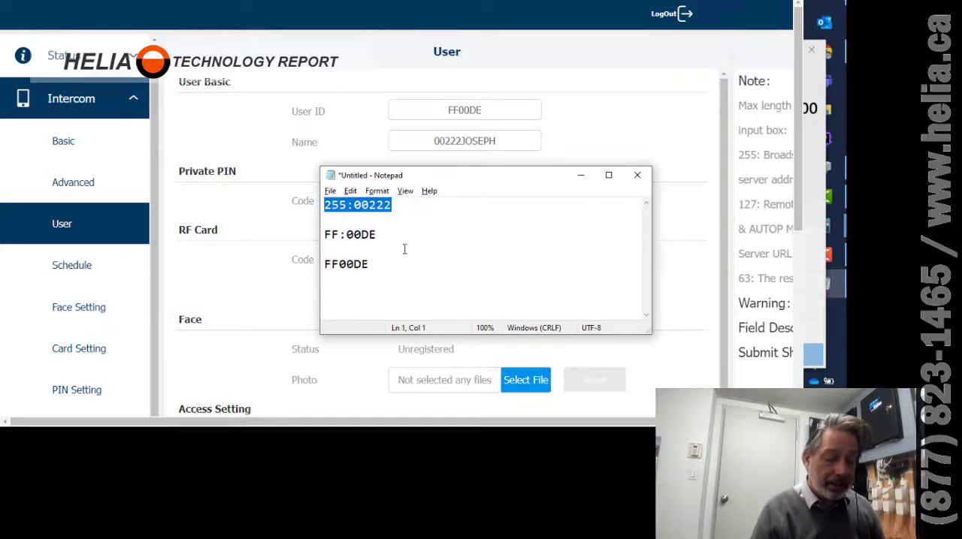
key("alt+Tab")
scroll(558, 234, "down", 1)
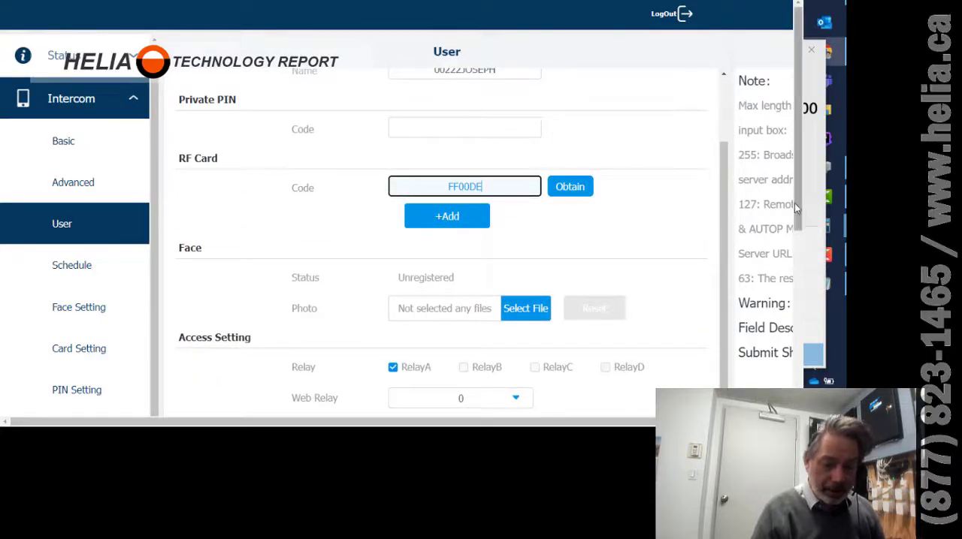
left_click_drag(799, 211, 799, 385)
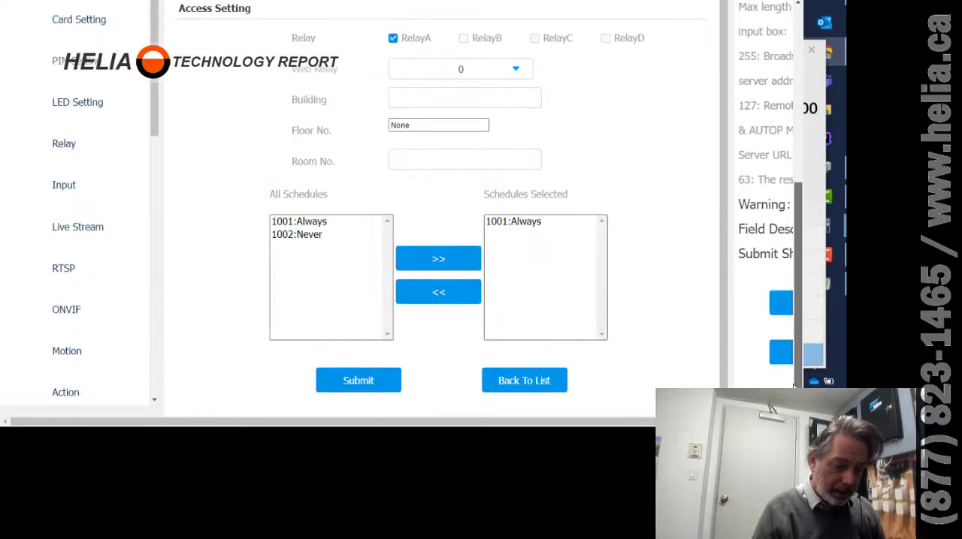
left_click(350, 383)
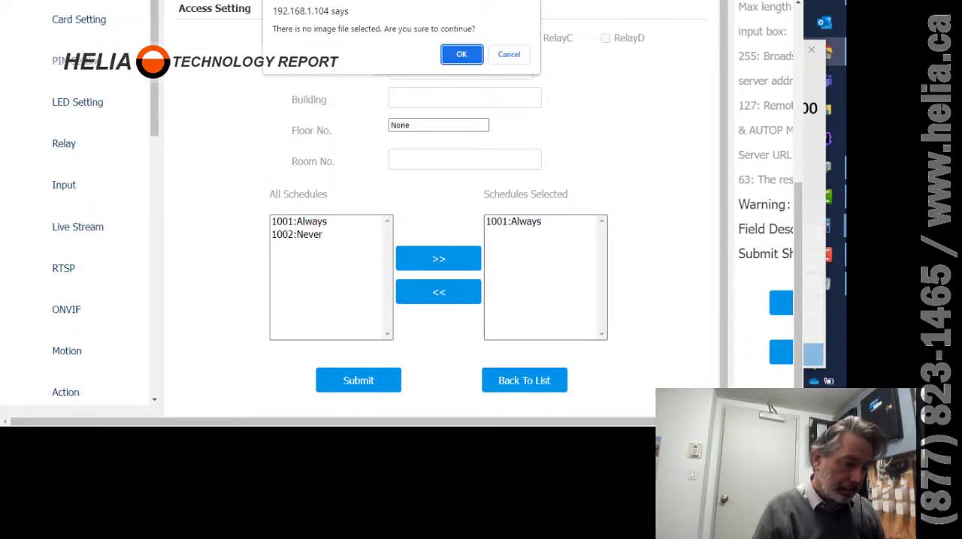
left_click(469, 57)
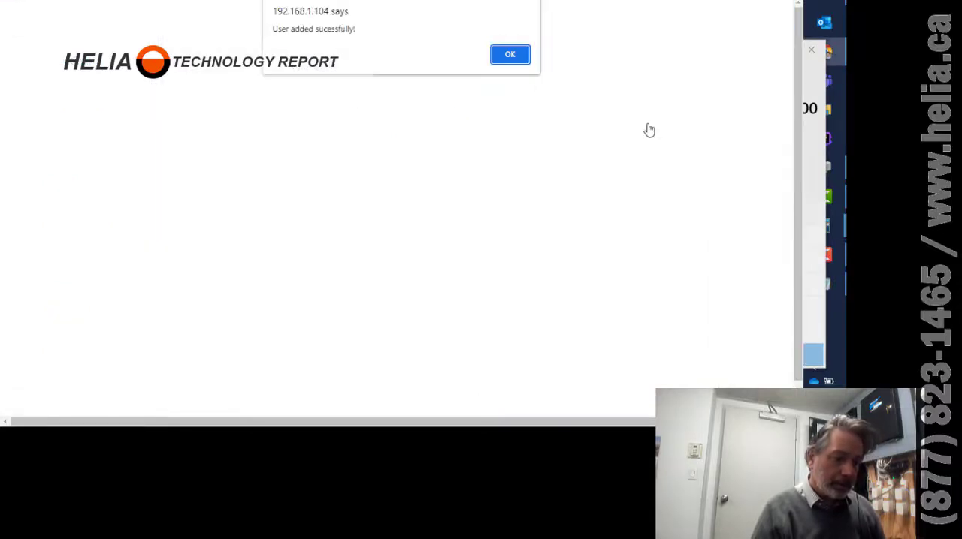
left_click(510, 55)
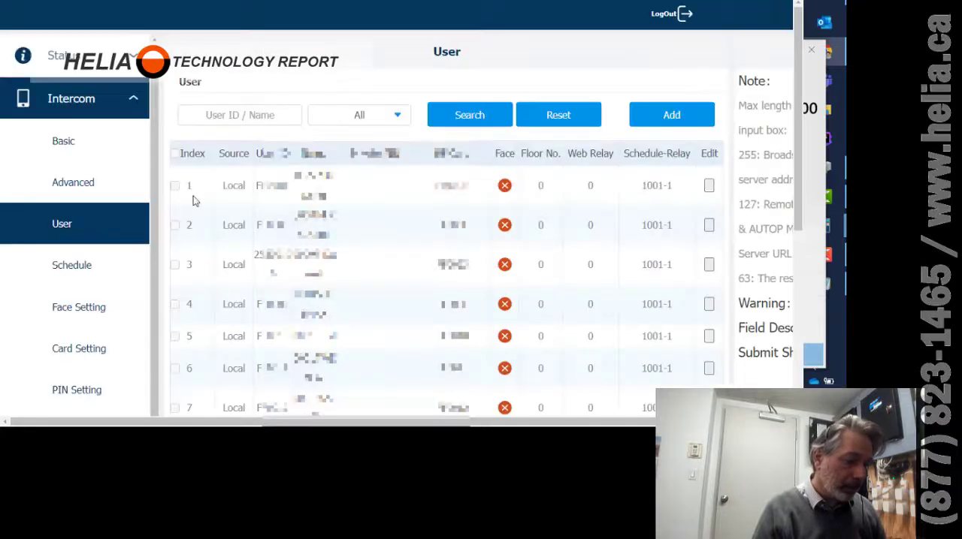
Open the Call Log page under PhoneBook.
scroll(88, 319, "down", 5)
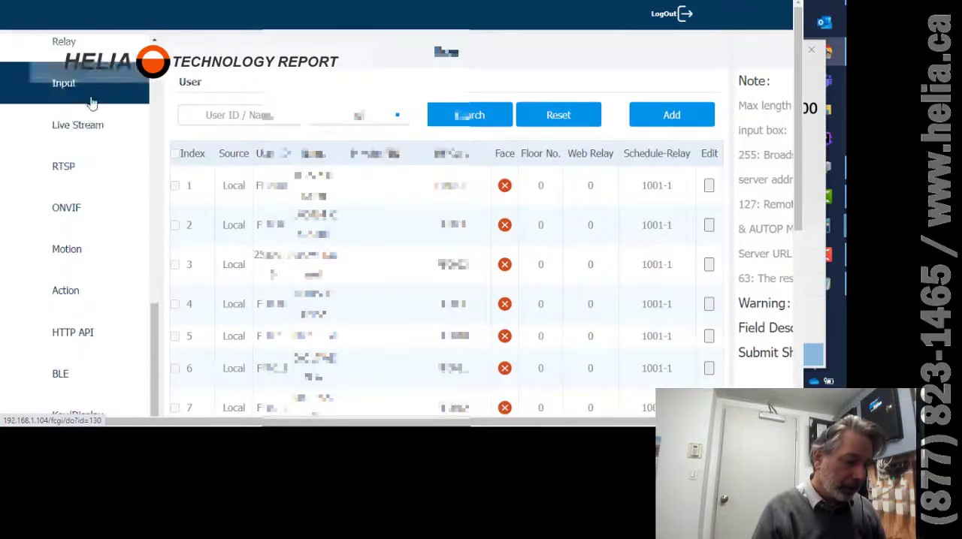
left_click_drag(798, 35, 794, 254)
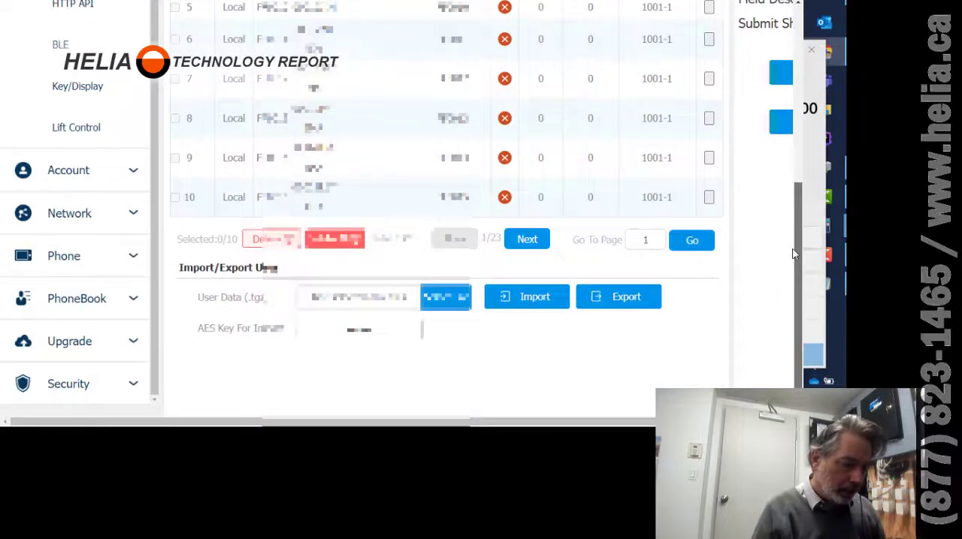
left_click(61, 304)
scroll(64, 311, "down", 2)
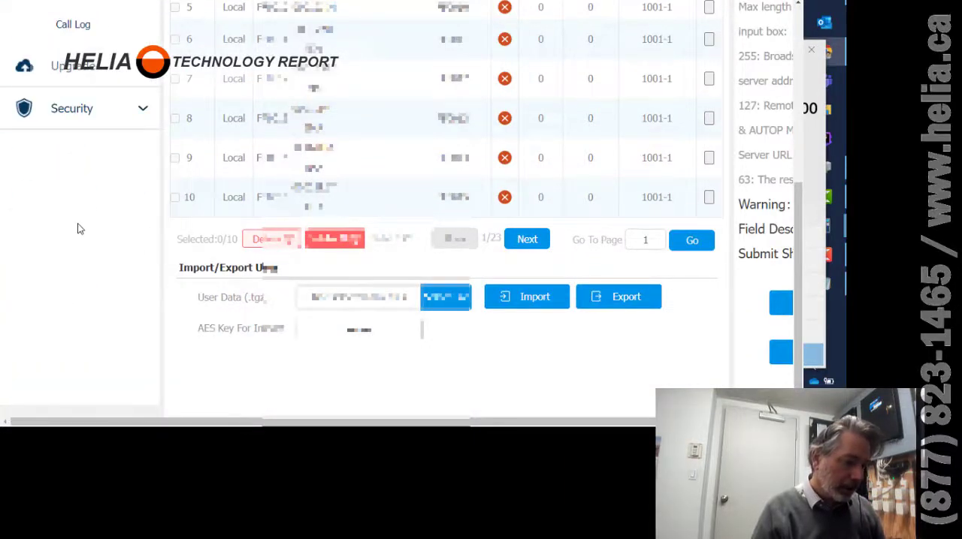
scroll(78, 227, "up", 5)
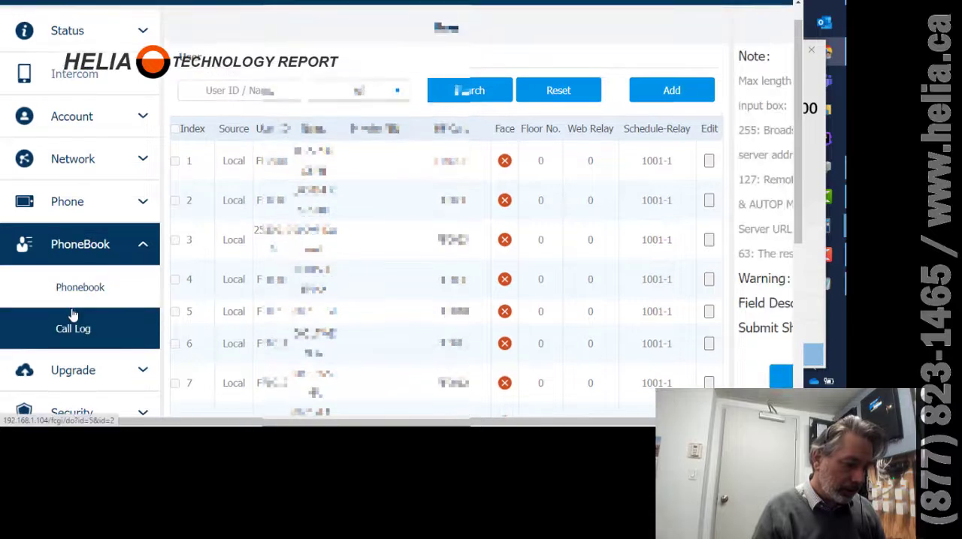
left_click(73, 315)
Sign back in as admin with the saved password and open the Phonebook page.
type("admin")
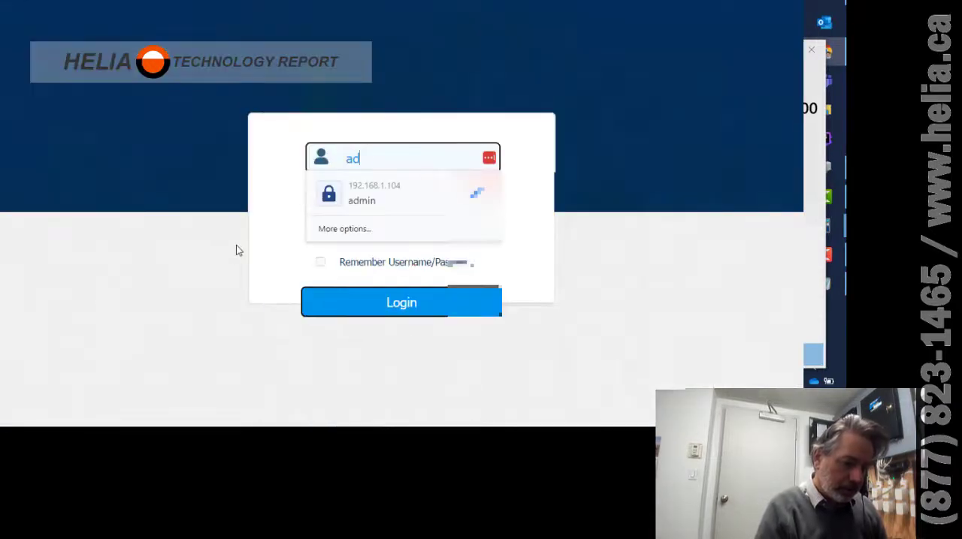
left_click(401, 189)
left_click(380, 304)
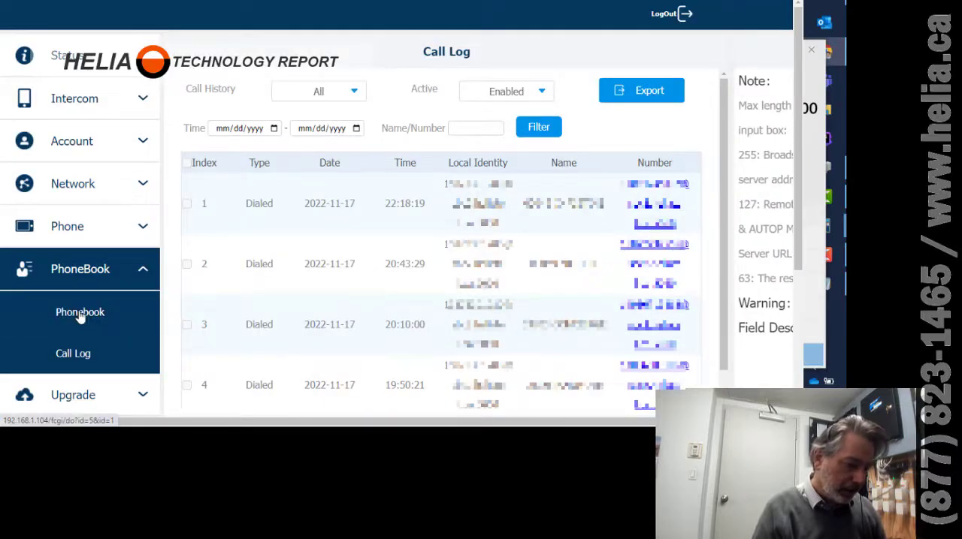
left_click(80, 314)
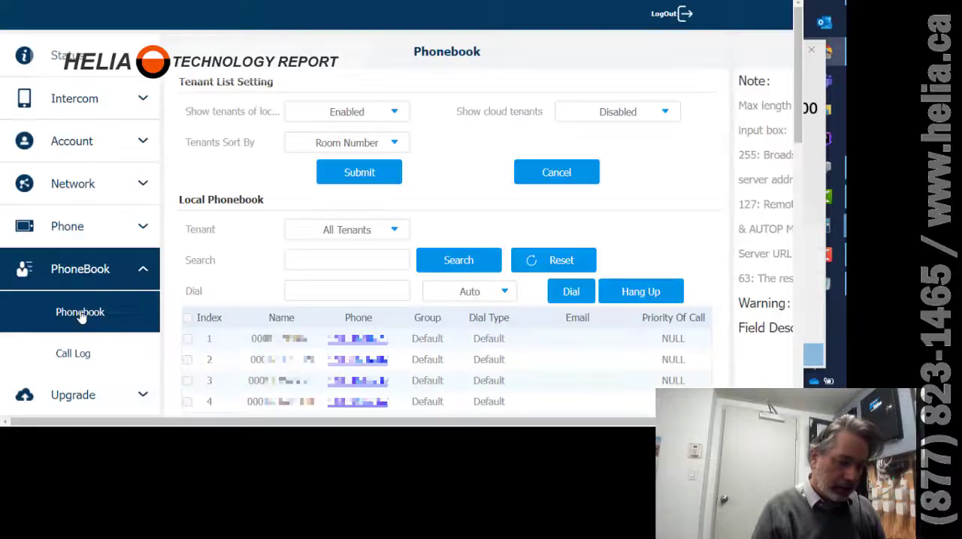
Search the local phonebook for 00222.
left_click(329, 260)
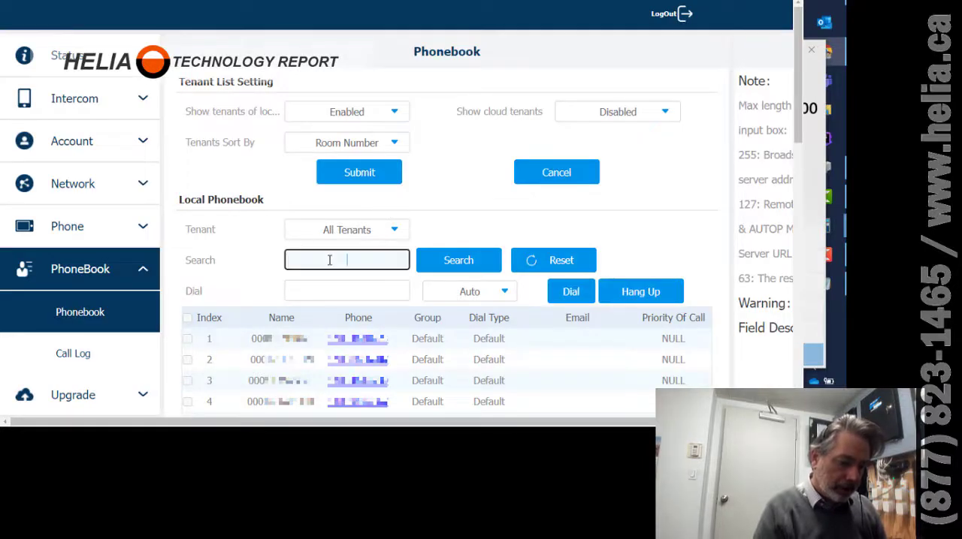
type("00222")
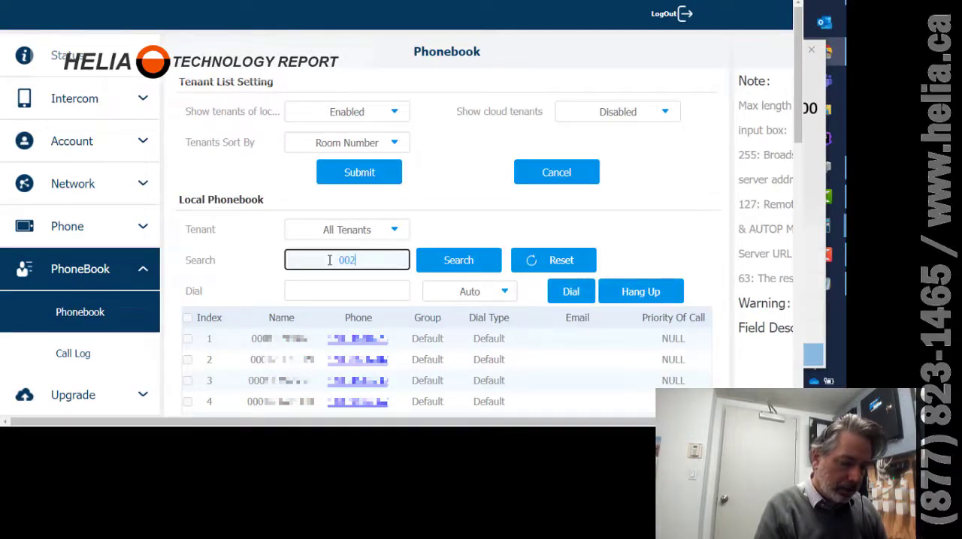
left_click(465, 260)
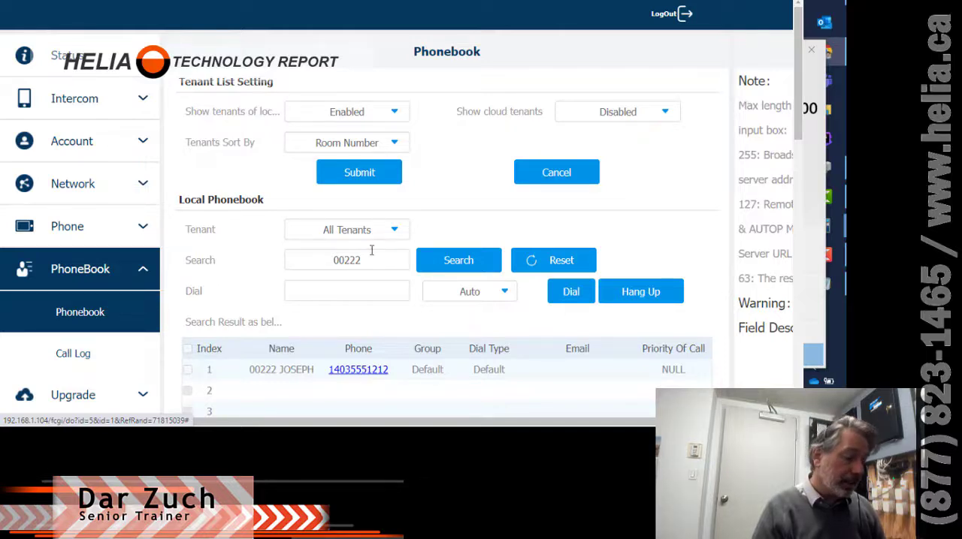
Open the Intercom user list and search the users for 00222.
left_click(73, 100)
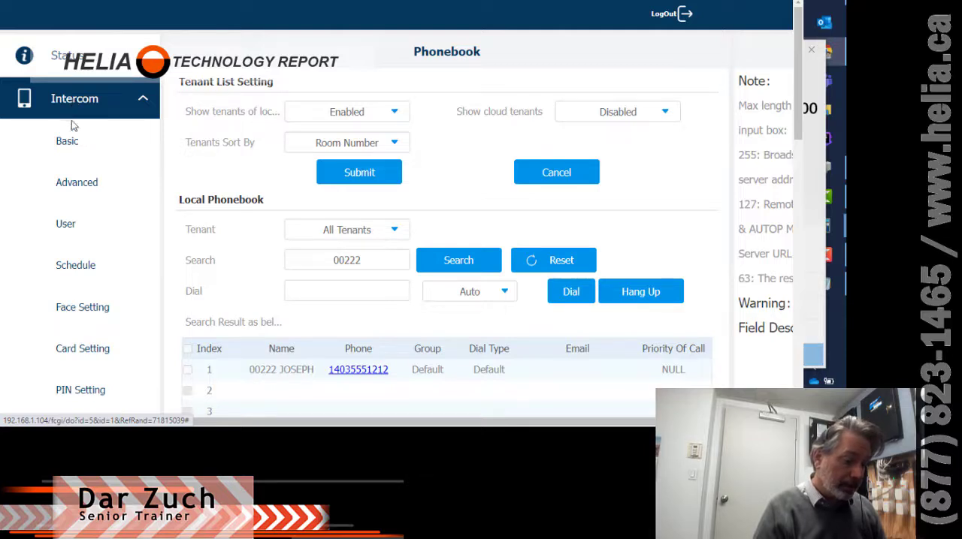
left_click(74, 224)
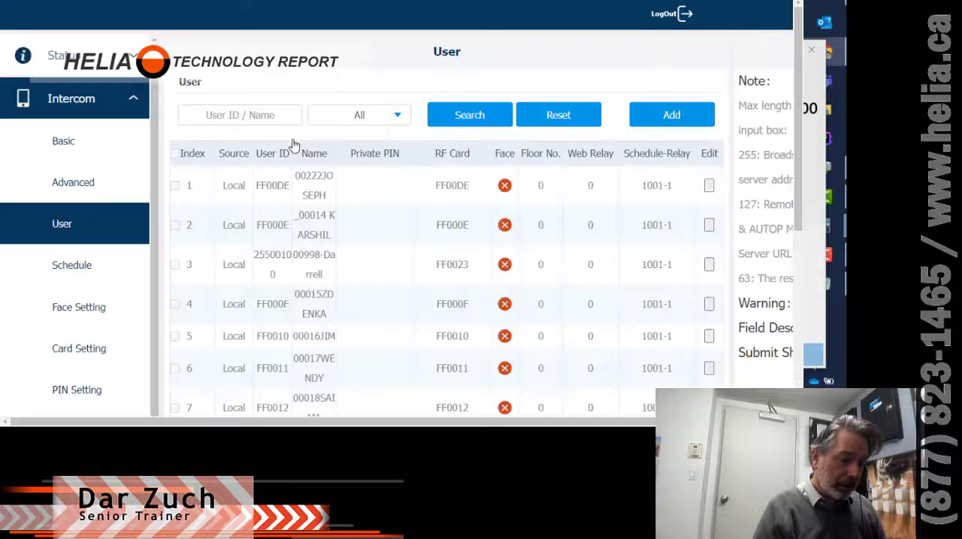
left_click(256, 116)
type("0")
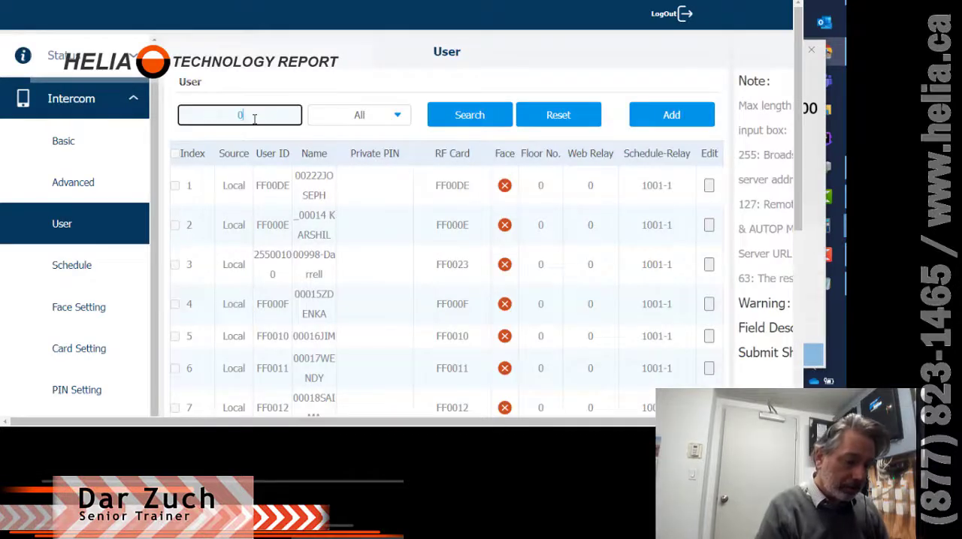
type("0222")
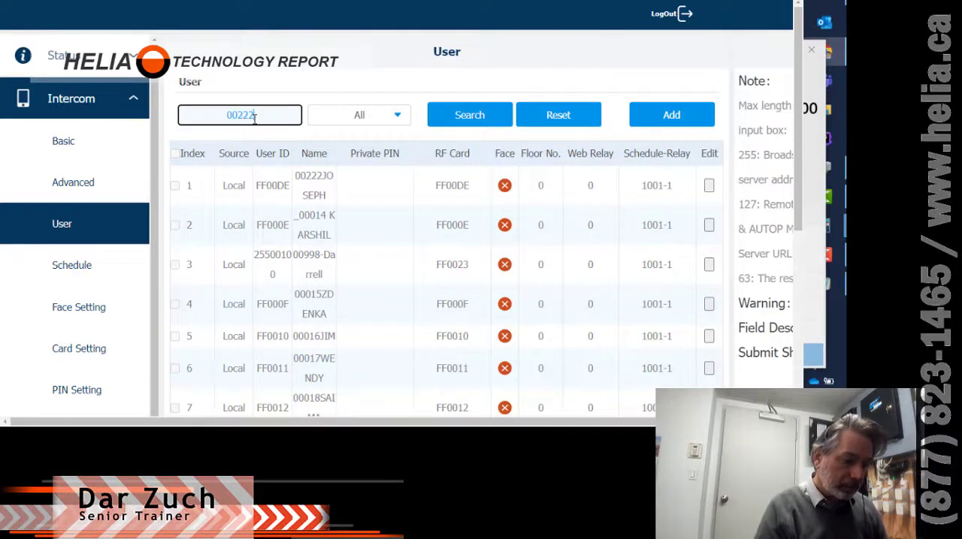
left_click(472, 119)
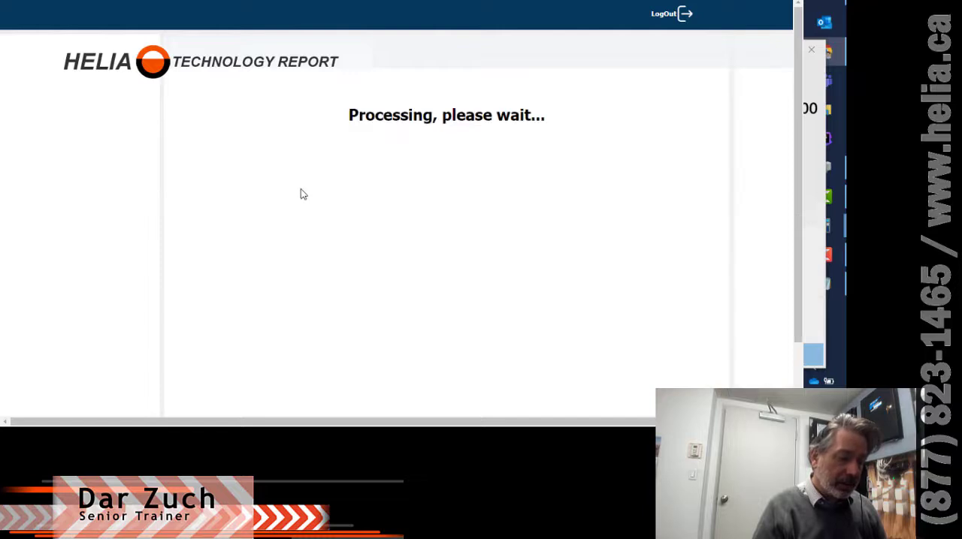